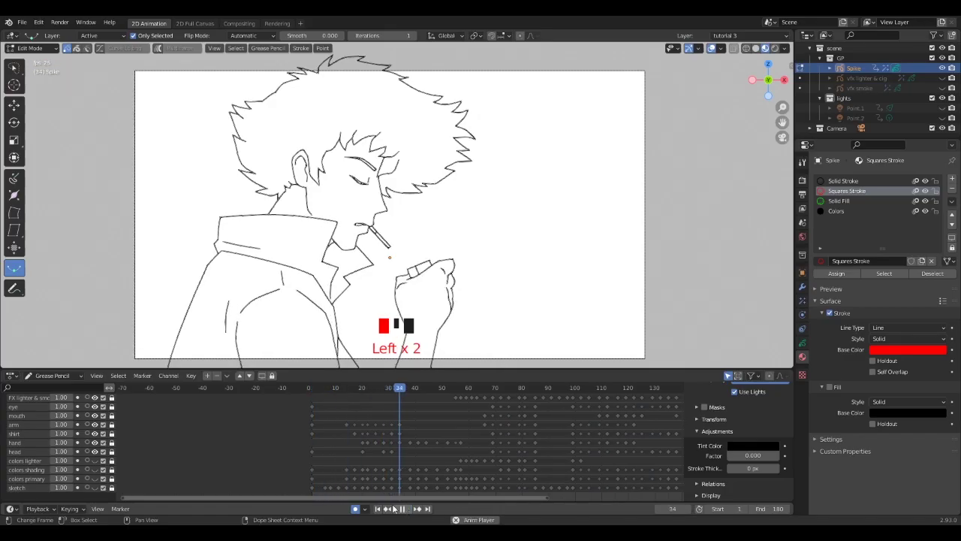
pyautogui.moveTo(88, 397); pyautogui.dragTo(90, 451)
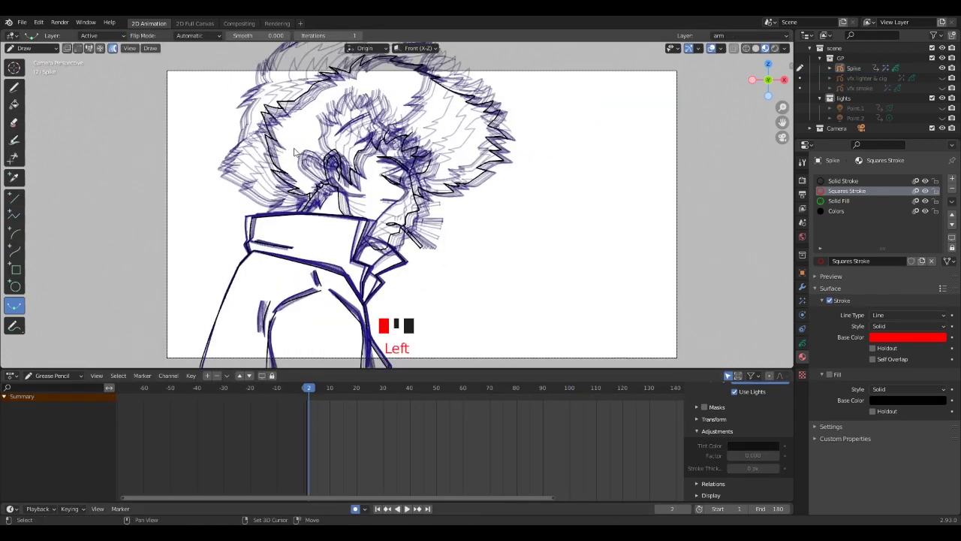
pyautogui.scroll(2, 375, 203)
pyautogui.scroll(2, 375, 204)
pyautogui.scroll(-3, 475, 257)
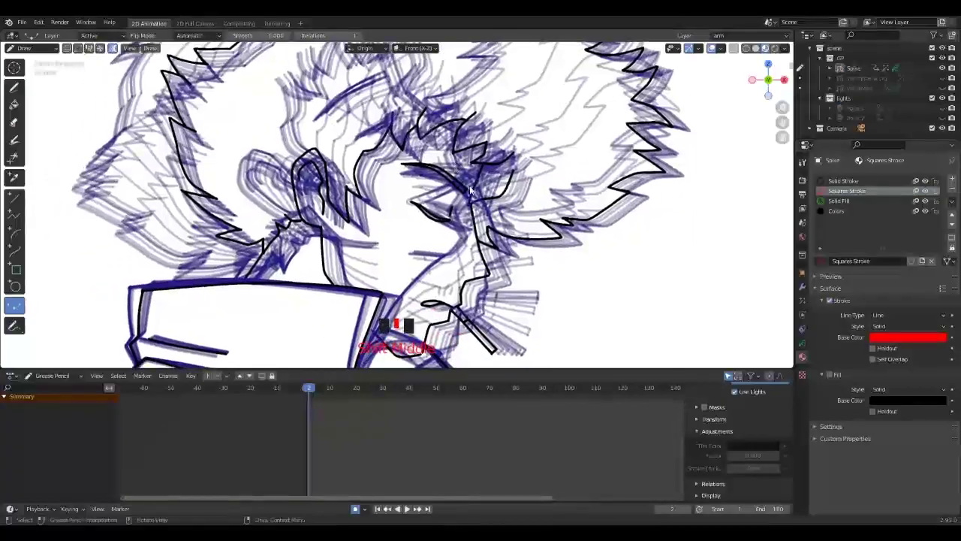
pyautogui.moveTo(475, 257)
pyautogui.keyDown('shift'); pyautogui.mouseDown(button='middle')
pyautogui.moveTo(491, 323)
pyautogui.moveTo(474, 168)
pyautogui.moveTo(478, 197)
pyautogui.moveTo(470, 176)
pyautogui.moveTo(440, 270)
pyautogui.moveTo(454, 210)
pyautogui.moveTo(461, 217)
pyautogui.mouseUp(button='middle'); pyautogui.keyUp('shift')
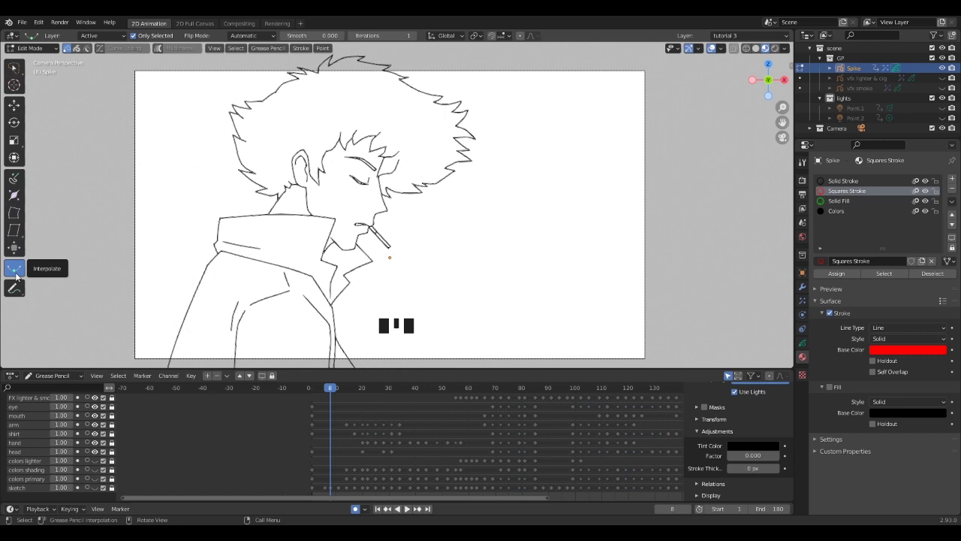
# Step: Switch the Grease Pencil object to Draw mode, then back to Edit Mode
pyautogui.click(26, 49)
pyautogui.click(30, 92)
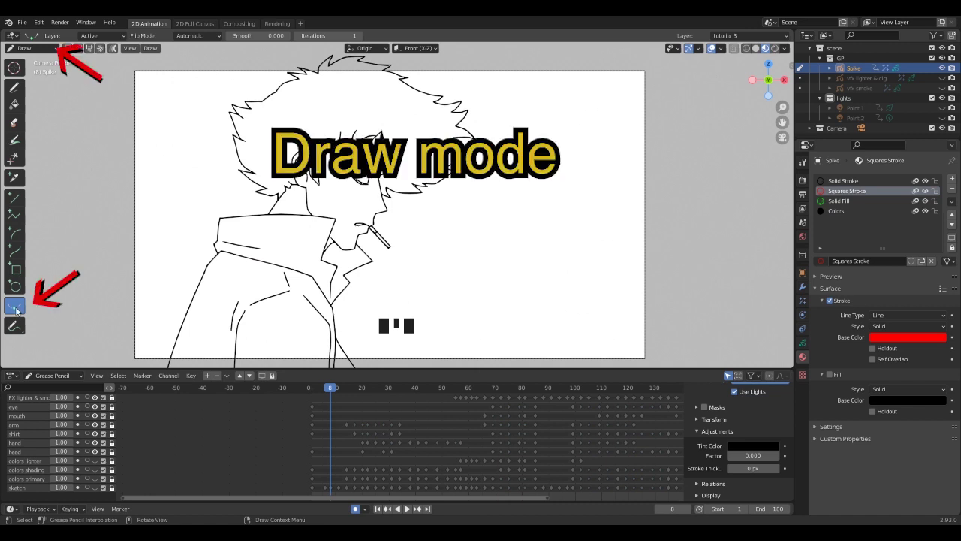
pyautogui.click(25, 48)
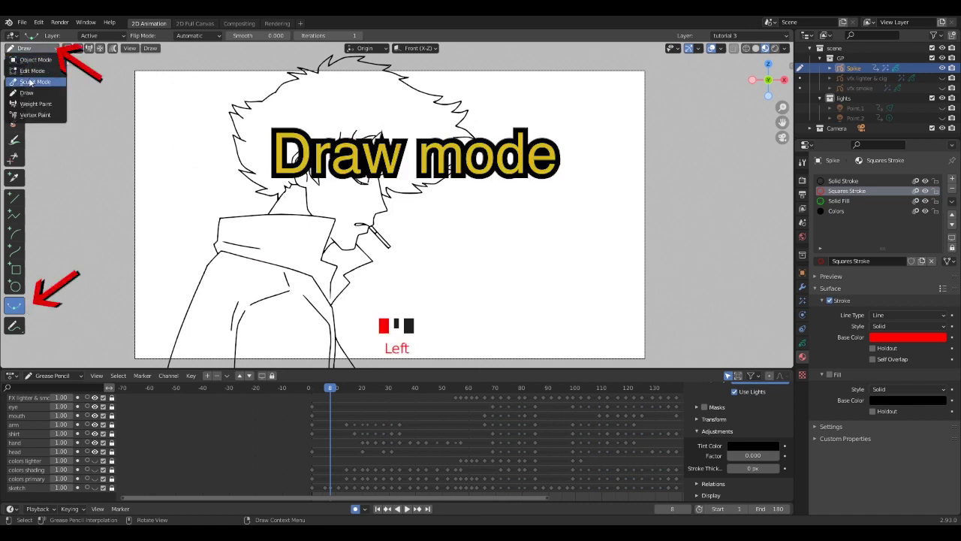
pyautogui.click(30, 71)
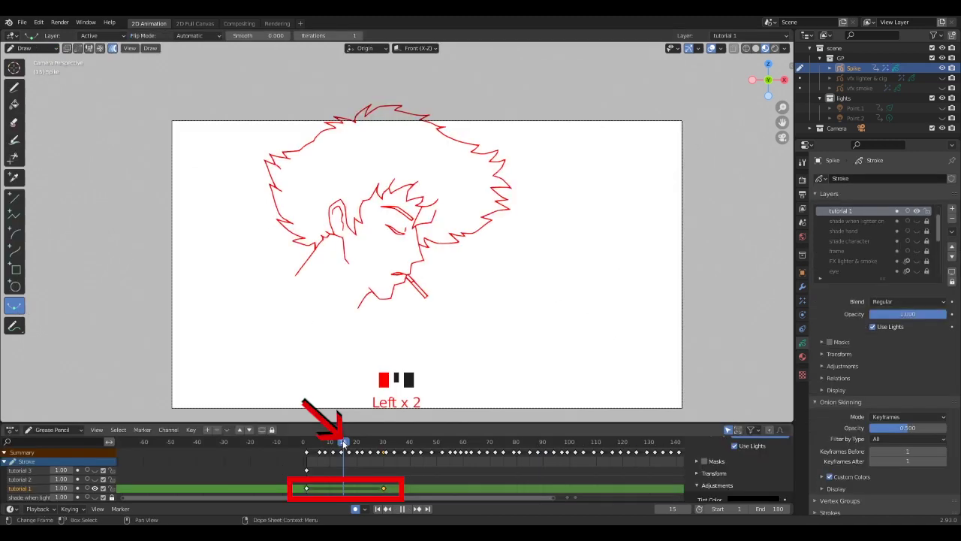
# Step: Use the Interpolate tool at frame 15 on layer tutorial 1 to create a breakdown frame between its two keyframes
pyautogui.click(16, 309)
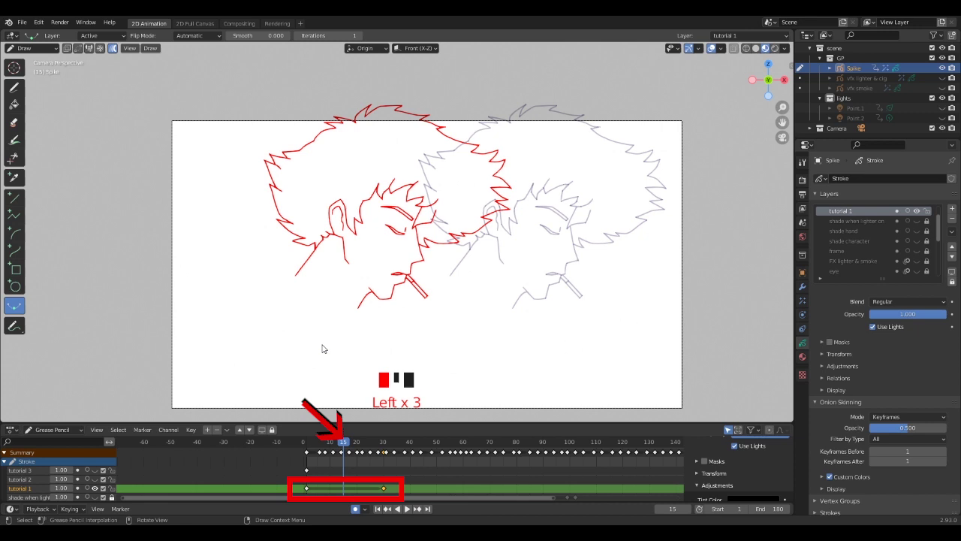
pyautogui.click(277, 341)
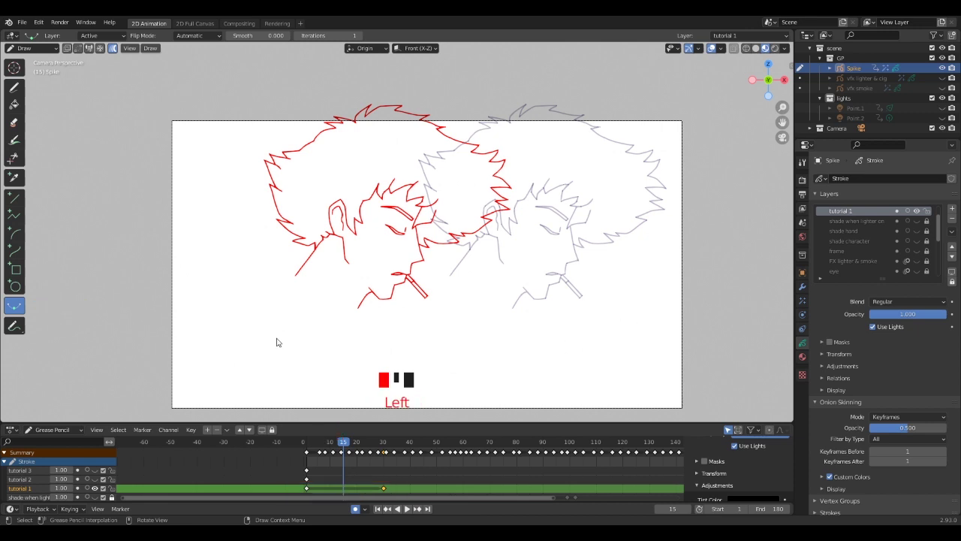
pyautogui.moveTo(276, 342)
pyautogui.mouseDown()
pyautogui.moveTo(450, 348)
pyautogui.moveTo(371, 349)
pyautogui.moveTo(446, 351)
pyautogui.moveTo(391, 350)
pyautogui.moveTo(418, 350)
pyautogui.moveTo(412, 358)
pyautogui.mouseUp()
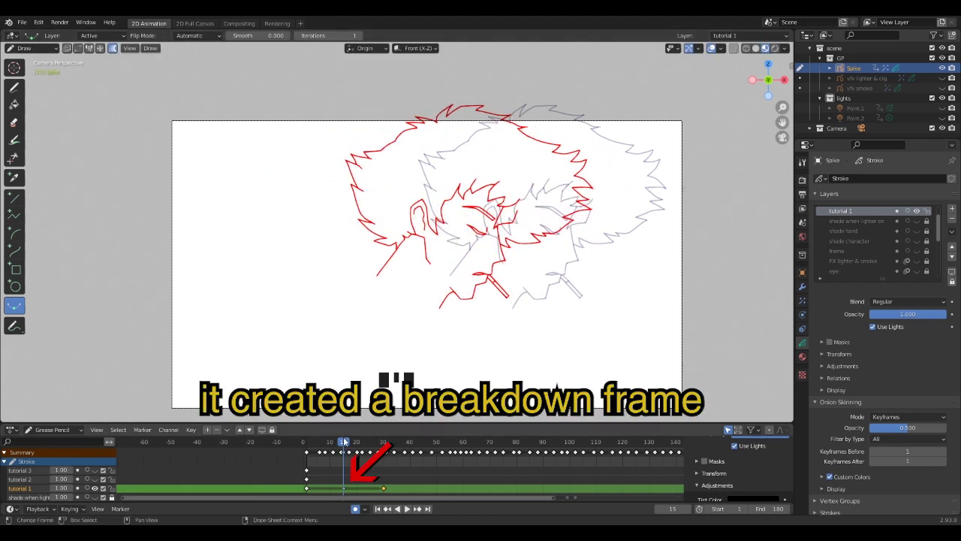
# Step: Jump to the first keyframe of layer tutorial 2 and reselect the hand and arm strokes
pyautogui.press('Down')
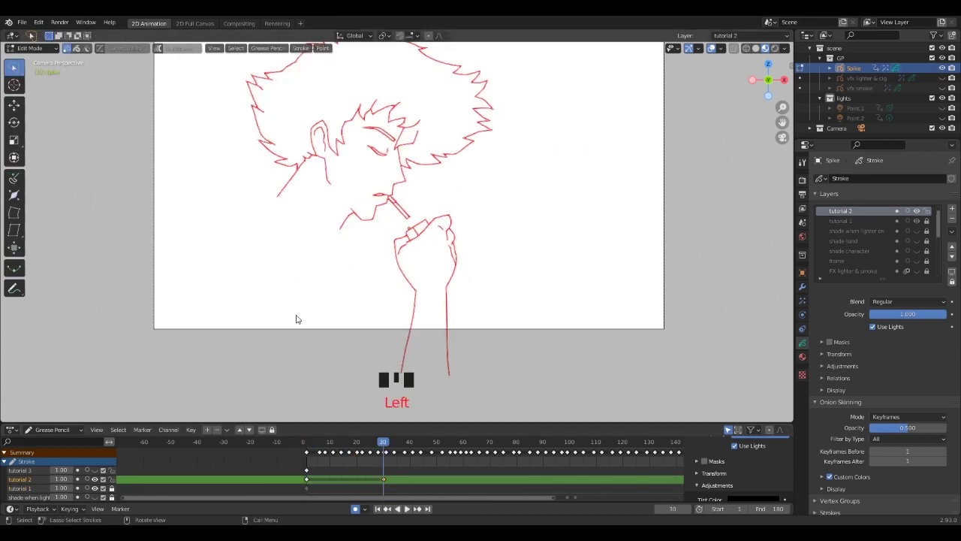
pyautogui.press('Down')
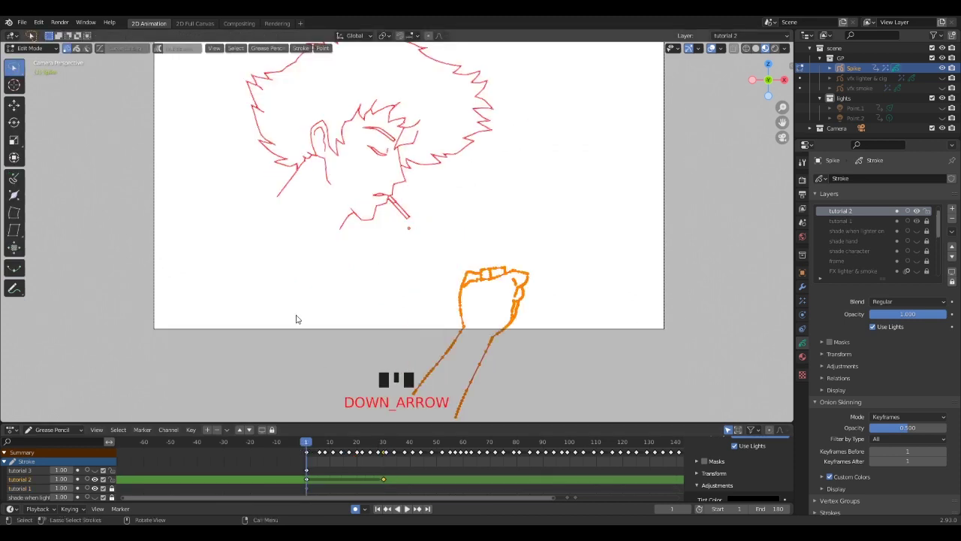
pyautogui.press('Up')
pyautogui.press('Down')
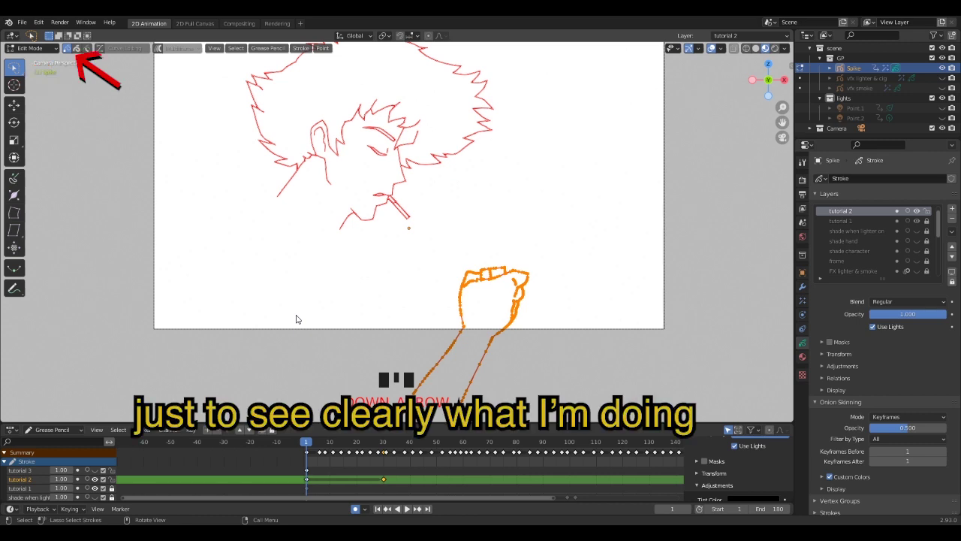
pyautogui.click(577, 296)
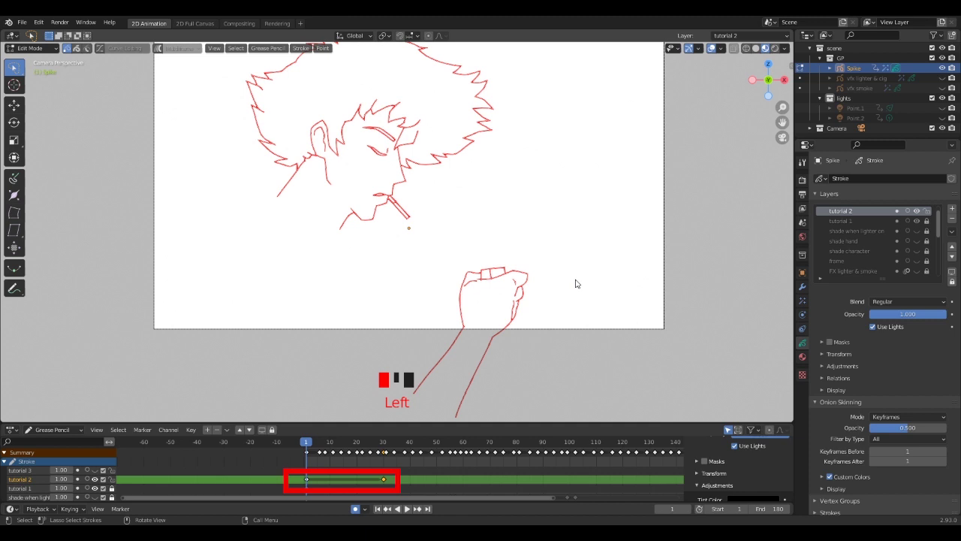
pyautogui.moveTo(576, 280)
pyautogui.mouseDown()
pyautogui.moveTo(442, 229)
pyautogui.moveTo(532, 449)
pyautogui.moveTo(594, 277)
pyautogui.mouseUp()
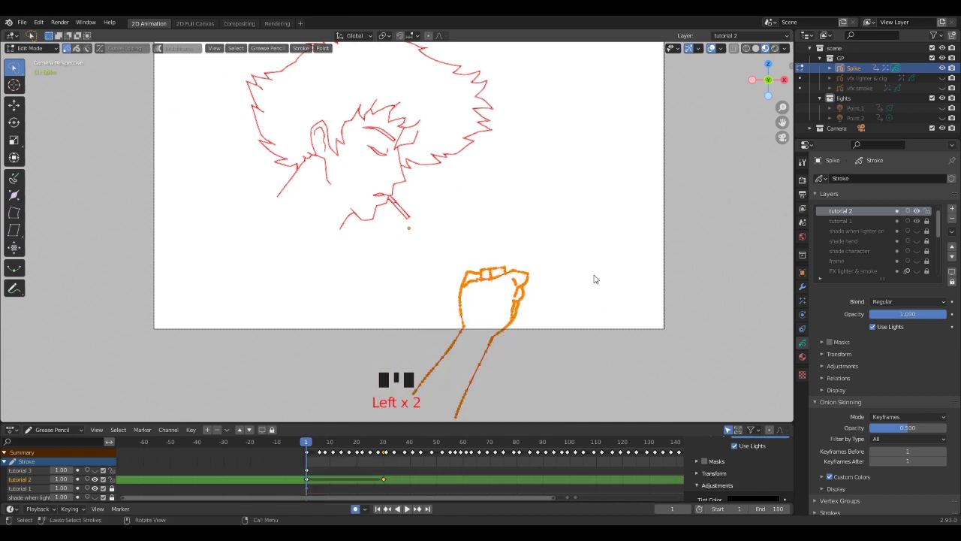
# Step: Try to interpolate the hand strokes at frame 15 with the Interpolate tool
pyautogui.click(344, 441)
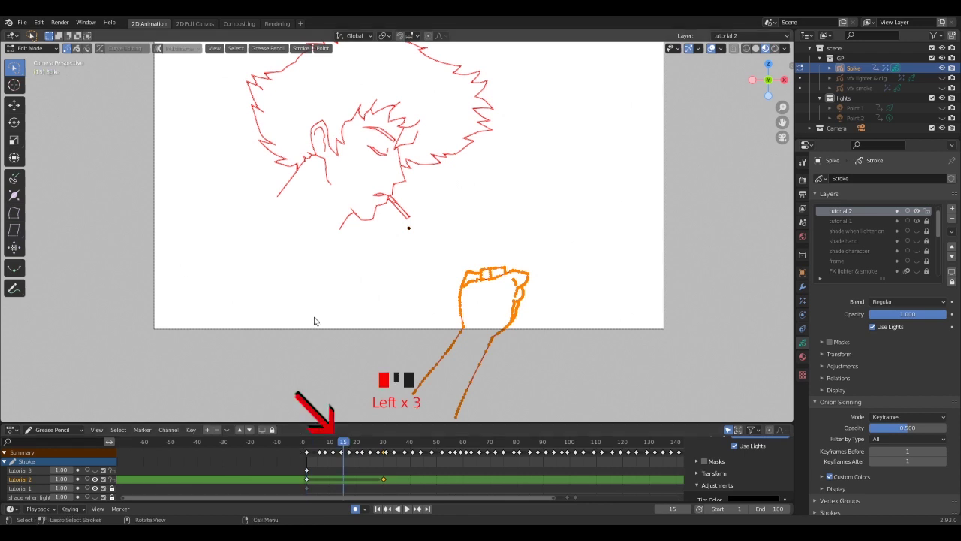
pyautogui.click(14, 268)
pyautogui.click(305, 284)
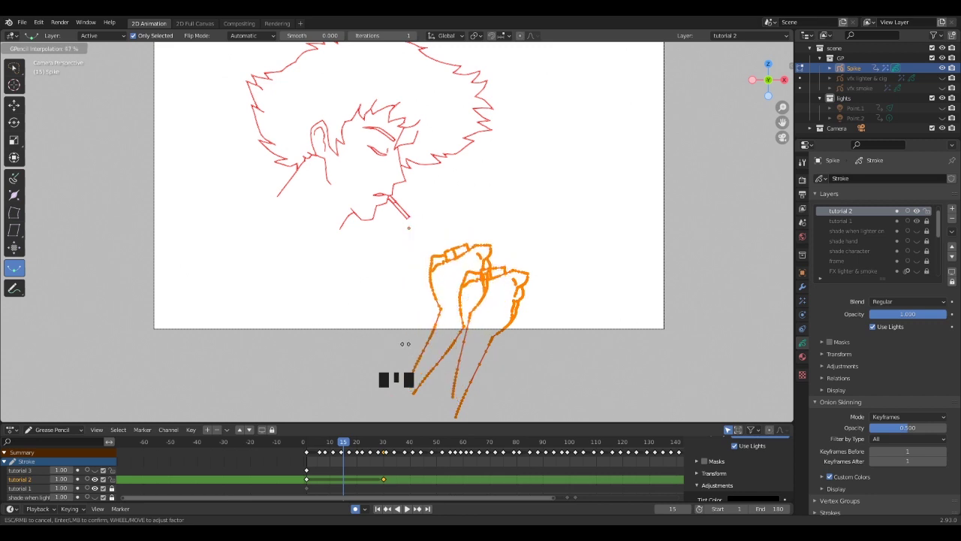
pyautogui.click(428, 344)
pyautogui.moveTo(539, 252); pyautogui.dragTo(435, 264)
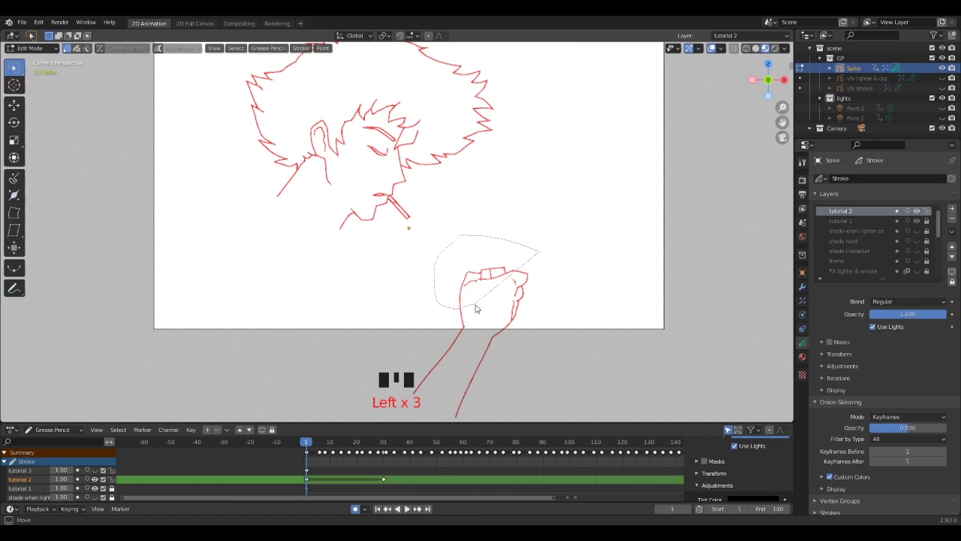
pyautogui.moveTo(475, 308)
pyautogui.keyDown('ctrl'); pyautogui.mouseDown(button='right')
pyautogui.moveTo(558, 296)
pyautogui.moveTo(569, 252)
pyautogui.mouseUp(button='right'); pyautogui.keyUp('ctrl')
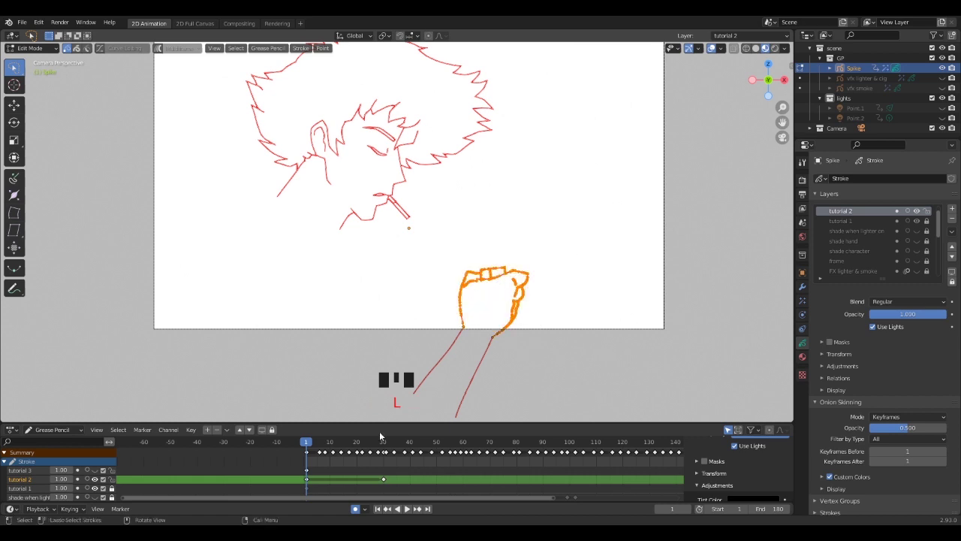
# Step: Create an interpolated breakdown of the hand at frame 17 with the Interpolate tool
pyautogui.click(349, 448)
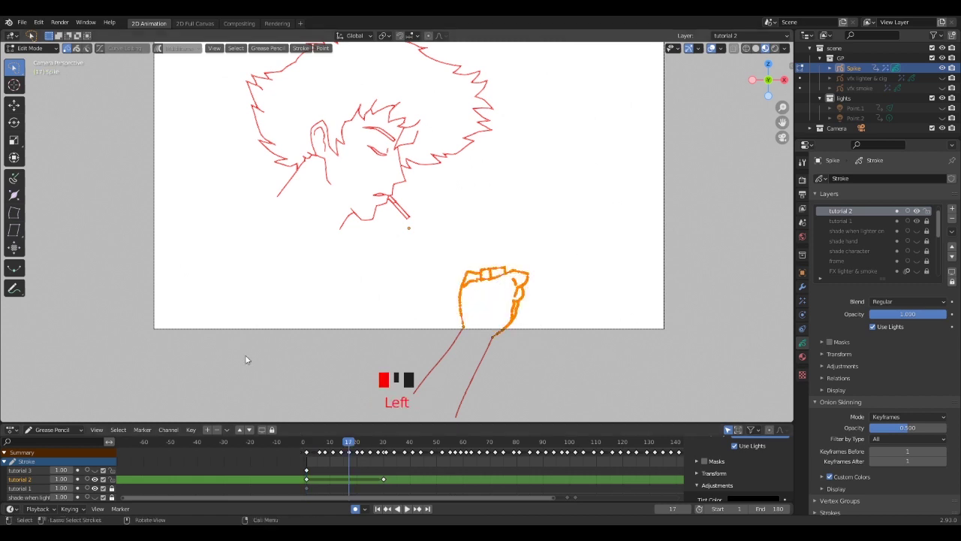
pyautogui.click(15, 268)
pyautogui.moveTo(308, 297)
pyautogui.mouseDown()
pyautogui.moveTo(496, 324)
pyautogui.moveTo(307, 315)
pyautogui.moveTo(462, 347)
pyautogui.mouseUp()
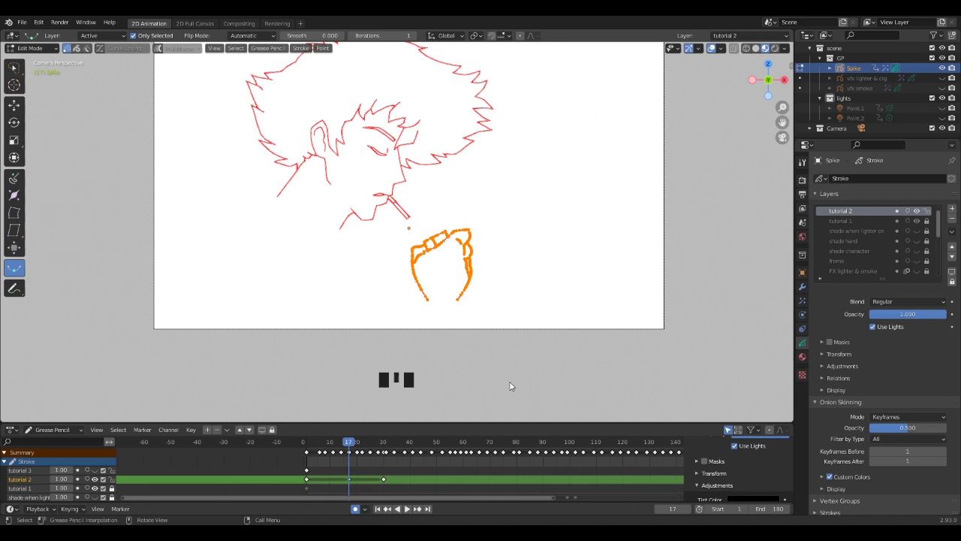
# Step: Step through the keyframes and scrub the timeline to review the hand animation on layer tutorial 2
pyautogui.click(510, 386)
pyautogui.press('Down')
pyautogui.press('Up')
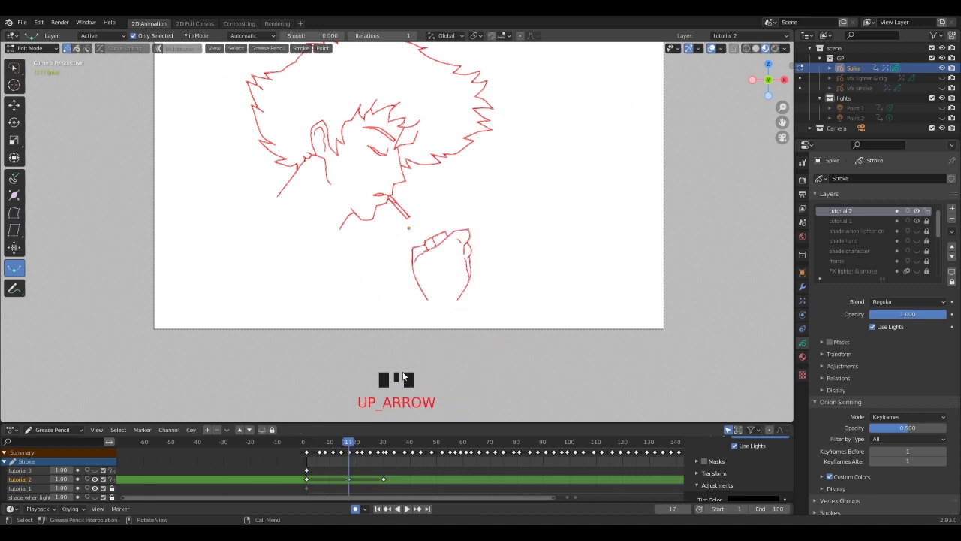
pyautogui.press('Up')
pyautogui.press('Down')
pyautogui.press('Down')
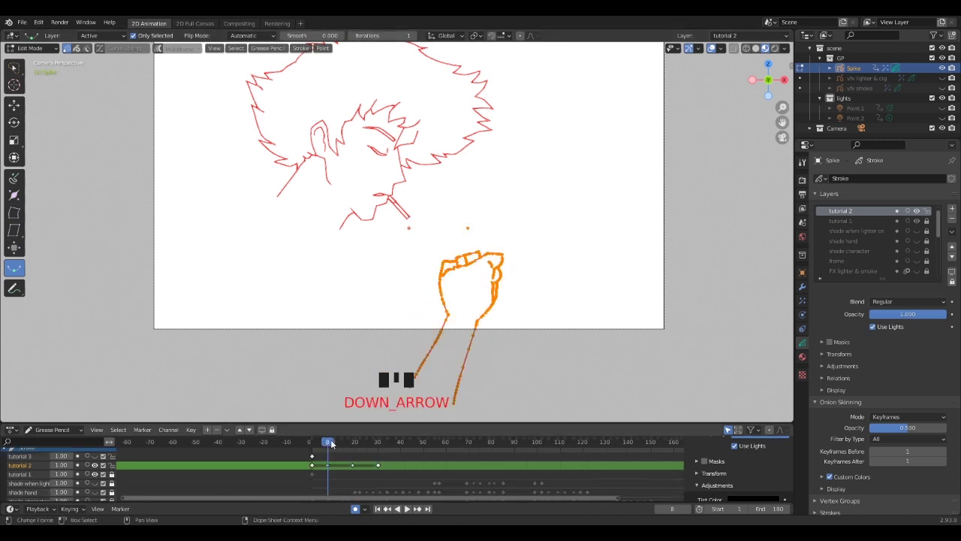
pyautogui.click(333, 362)
pyautogui.click(310, 443)
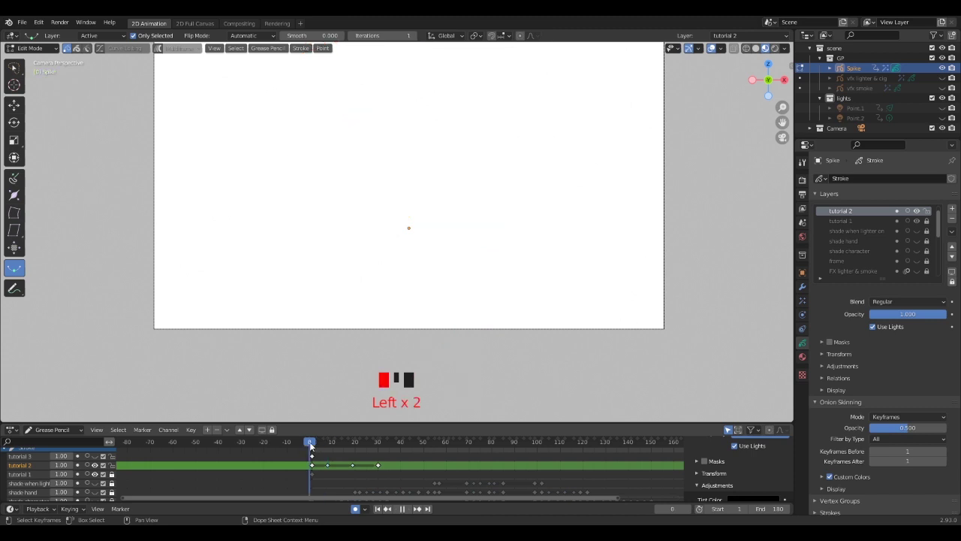
pyautogui.click(312, 443)
pyautogui.click(374, 345)
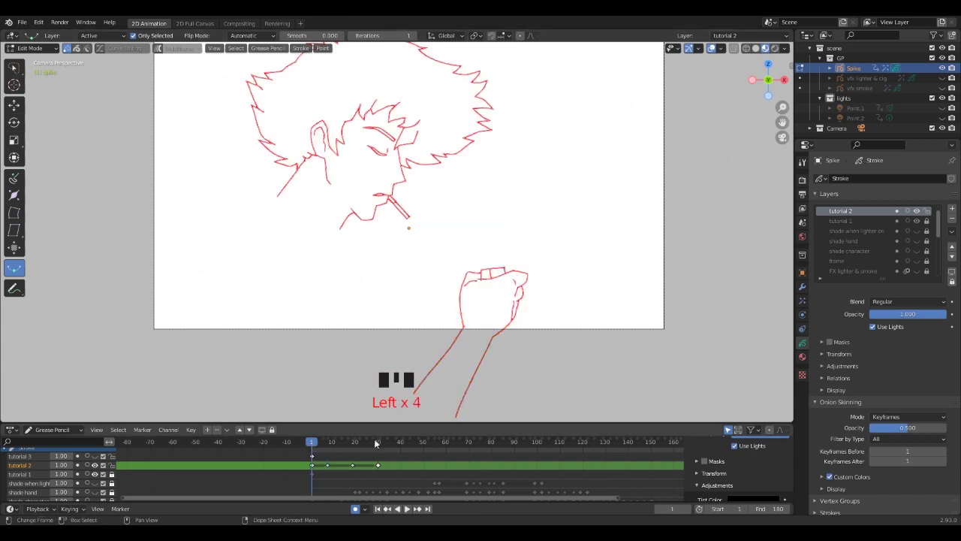
pyautogui.click(377, 441)
pyautogui.press('Down')
pyautogui.press('Down')
pyautogui.press('Down')
pyautogui.press('Down')
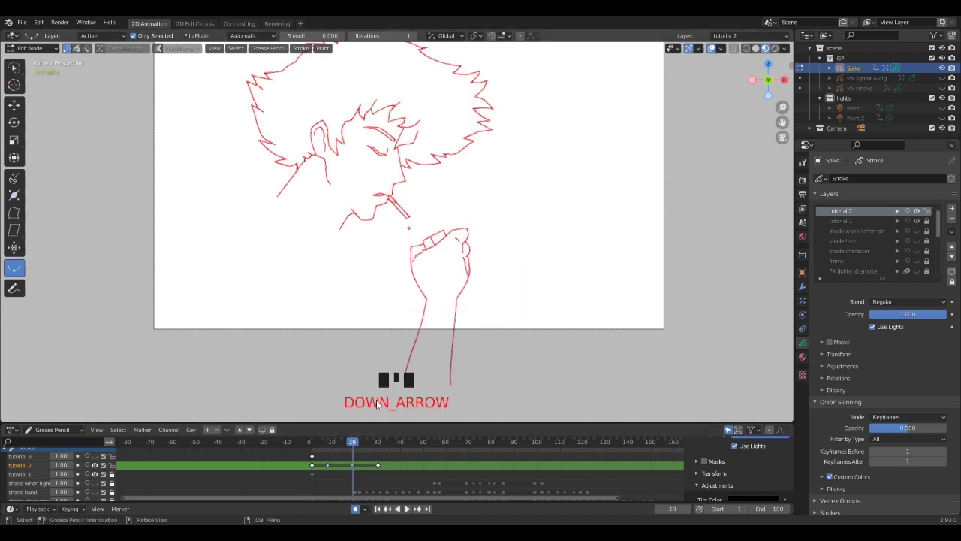
pyautogui.press('Up')
pyautogui.press('Up')
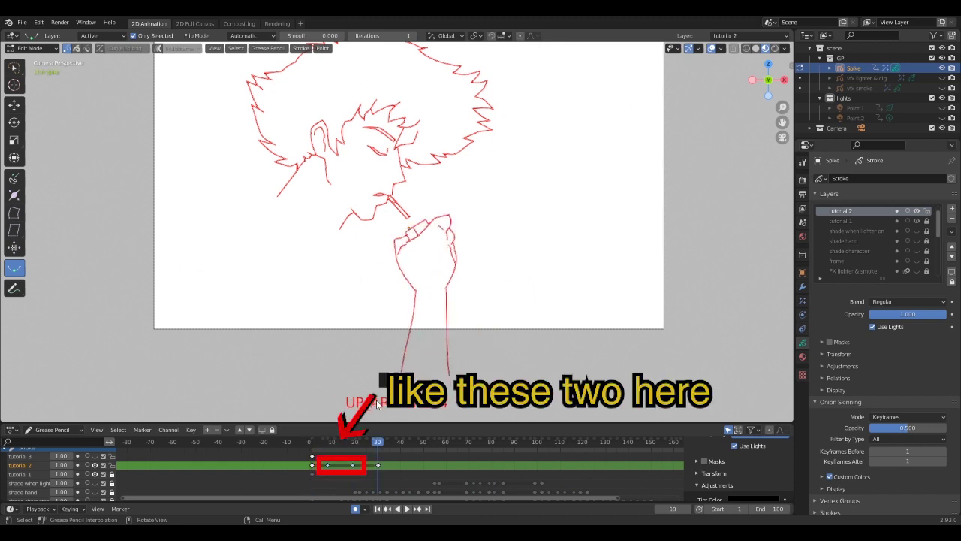
pyautogui.click(342, 443)
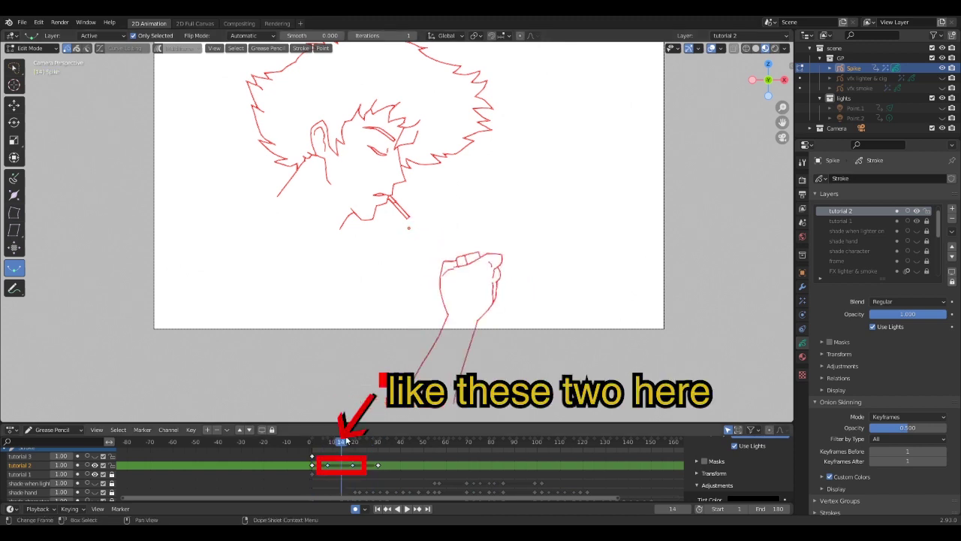
# Step: Try to interpolate a new frame at frame 14 between the breakdown frames, then undo it
pyautogui.click(351, 466)
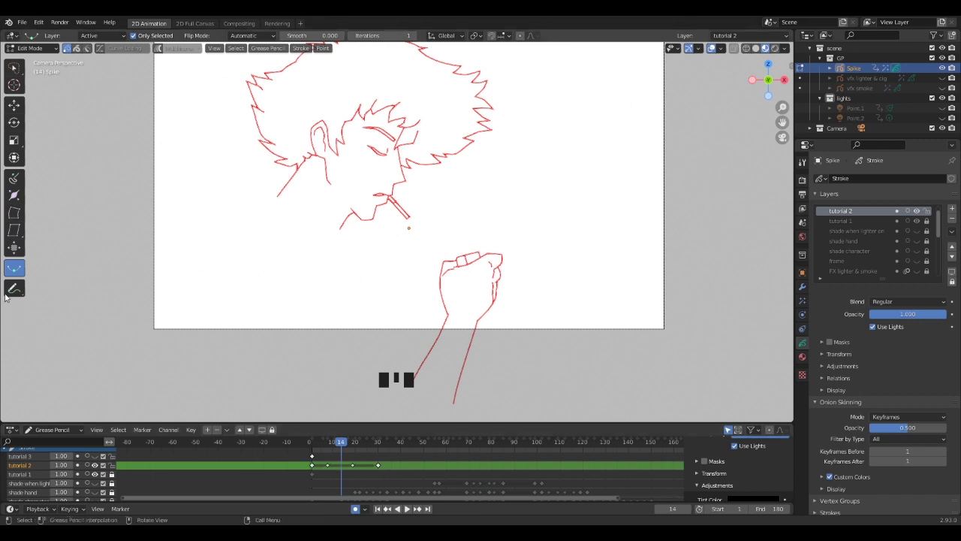
pyautogui.moveTo(364, 289); pyautogui.dragTo(425, 302)
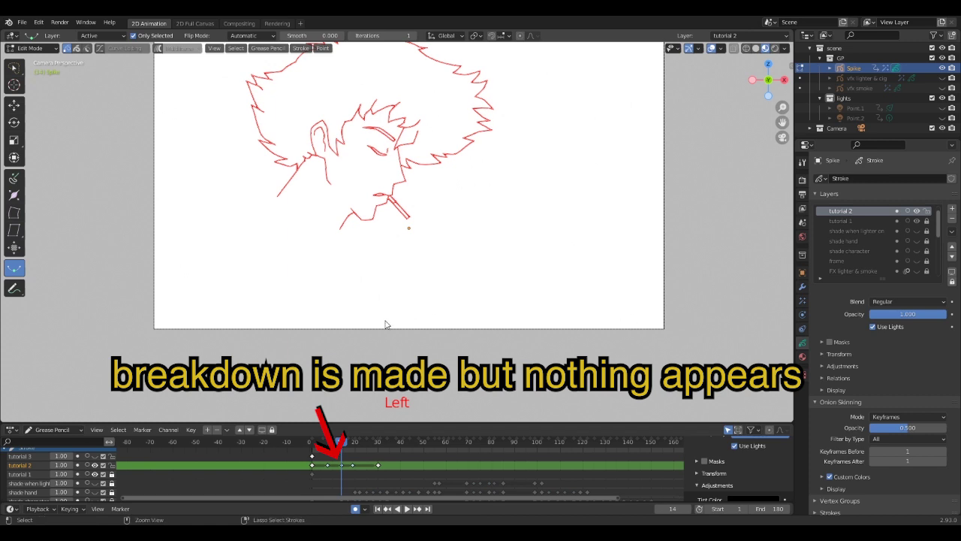
pyautogui.hotkey('ctrl', 'z')
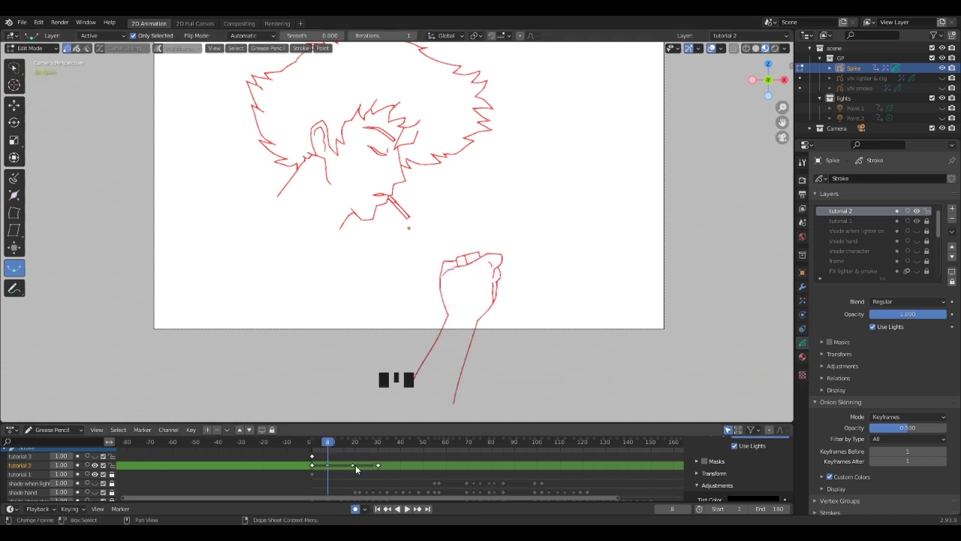
# Step: Set the first breakdown keyframe of layer tutorial 2 to the Breakdown keyframe type
pyautogui.click(328, 467)
pyautogui.rightClick(328, 468)
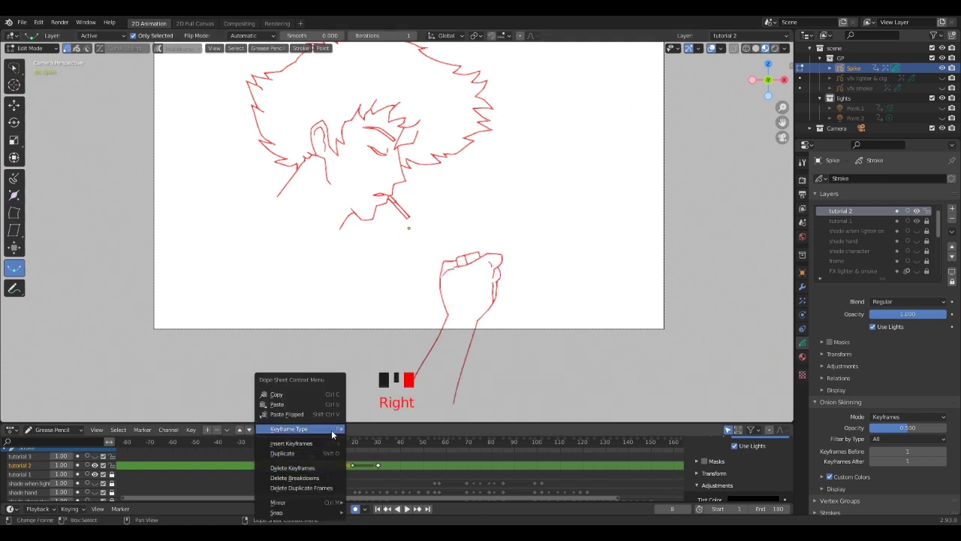
pyautogui.moveTo(322, 428)
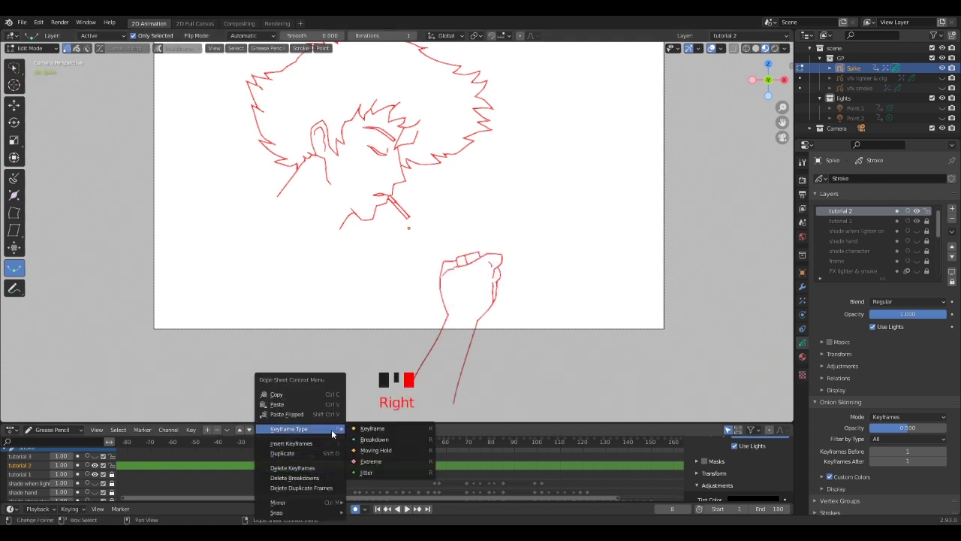
pyautogui.click(371, 440)
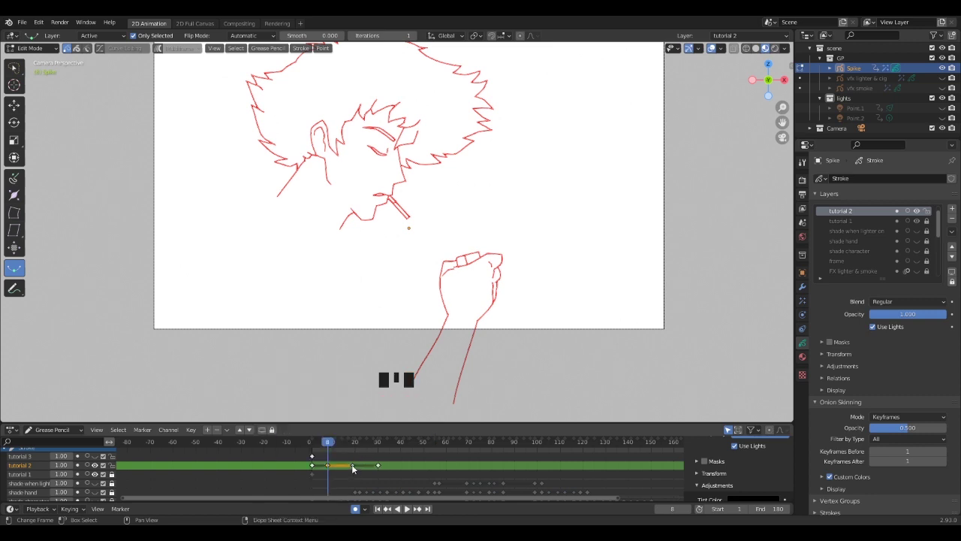
# Step: Change the second breakdown keyframe of layer tutorial 2 to the regular Keyframe type
pyautogui.rightClick(353, 467)
pyautogui.moveTo(358, 429)
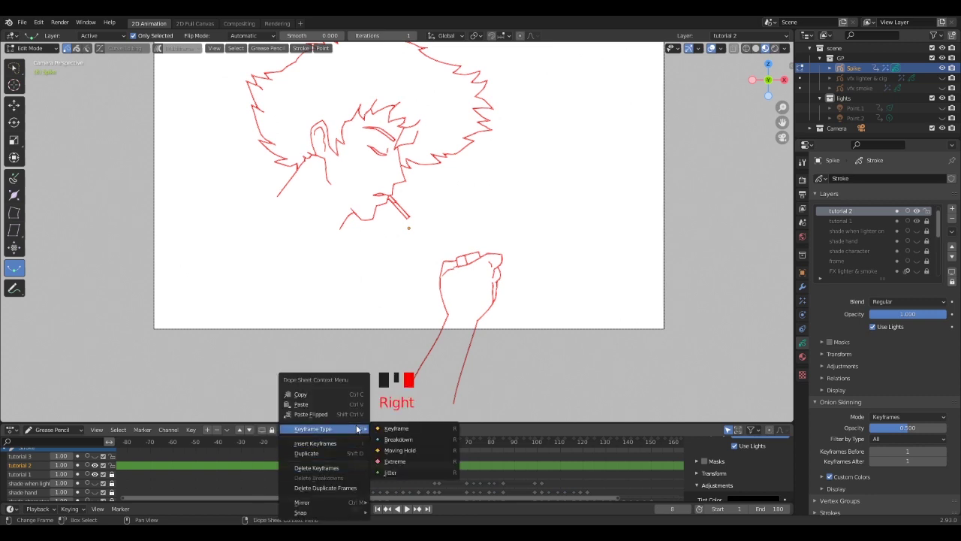
pyautogui.click(413, 431)
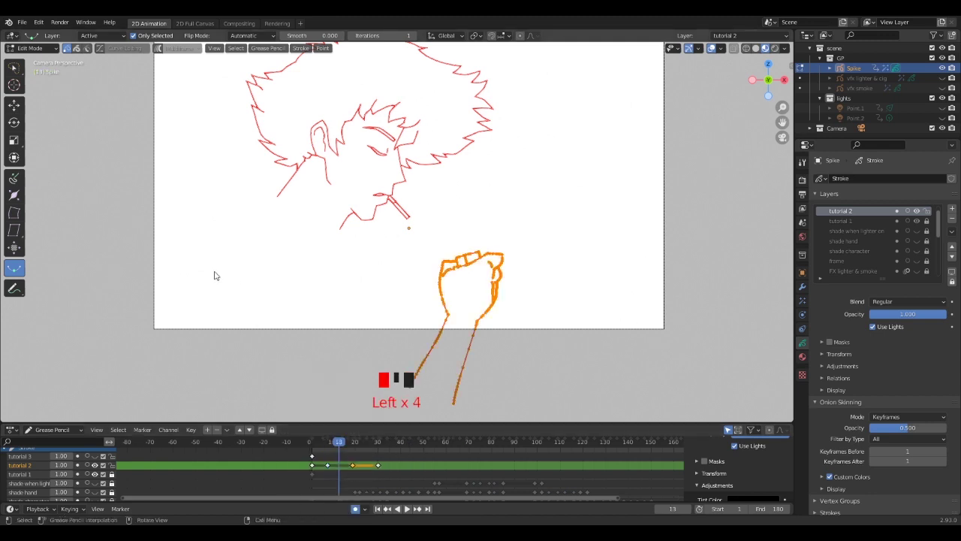
# Step: Interpolate the hand at frame 13 with the Interpolate tool, then select layer tutorial 1
pyautogui.click(280, 293)
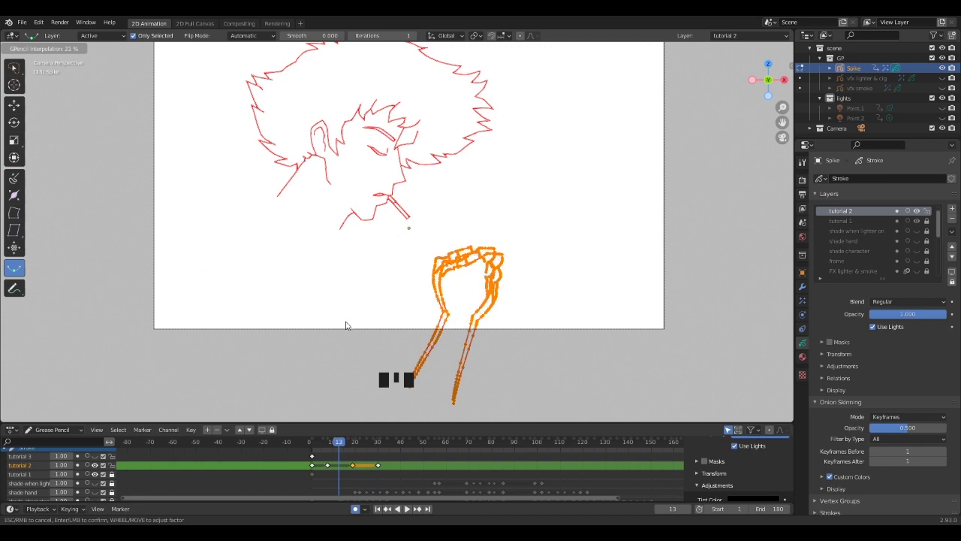
pyautogui.click(346, 325)
pyautogui.click(346, 474)
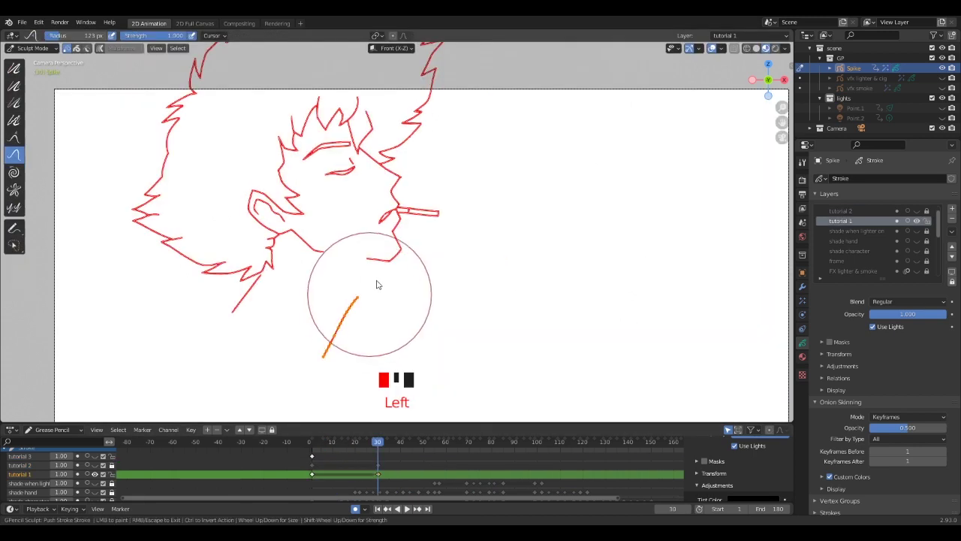
# Step: Reshape the arm stroke at frame 30 with the Push sculpt brush
pyautogui.moveTo(376, 281)
pyautogui.mouseDown()
pyautogui.moveTo(390, 268)
pyautogui.moveTo(368, 289)
pyautogui.moveTo(389, 247)
pyautogui.moveTo(386, 262)
pyautogui.mouseUp()
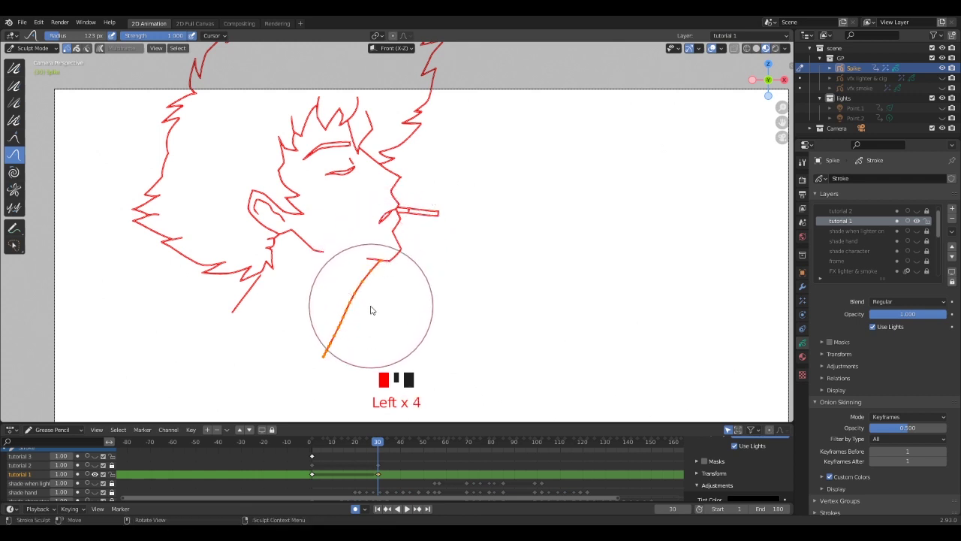
pyautogui.moveTo(371, 311); pyautogui.dragTo(367, 315)
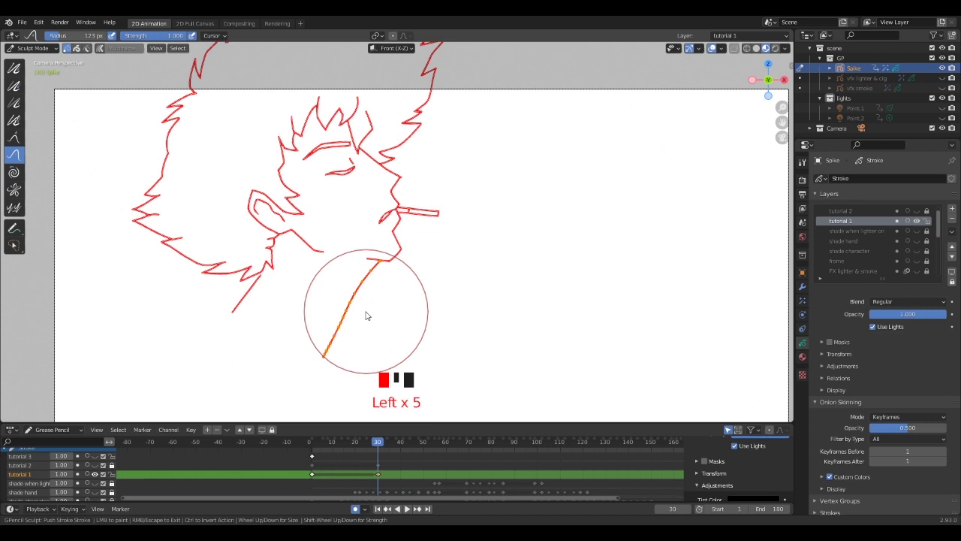
# Step: Interpolate the layer tutorial 1 drawing at frame 15 with the Interpolate tool
pyautogui.click(344, 445)
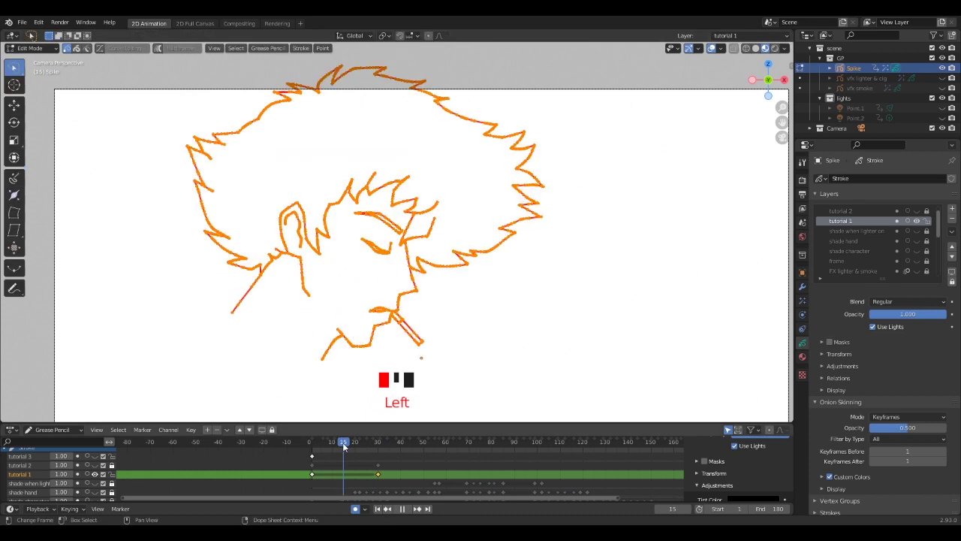
pyautogui.click(14, 268)
pyautogui.moveTo(476, 328)
pyautogui.mouseDown()
pyautogui.moveTo(549, 326)
pyautogui.moveTo(392, 335)
pyautogui.moveTo(418, 356)
pyautogui.moveTo(443, 356)
pyautogui.mouseUp()
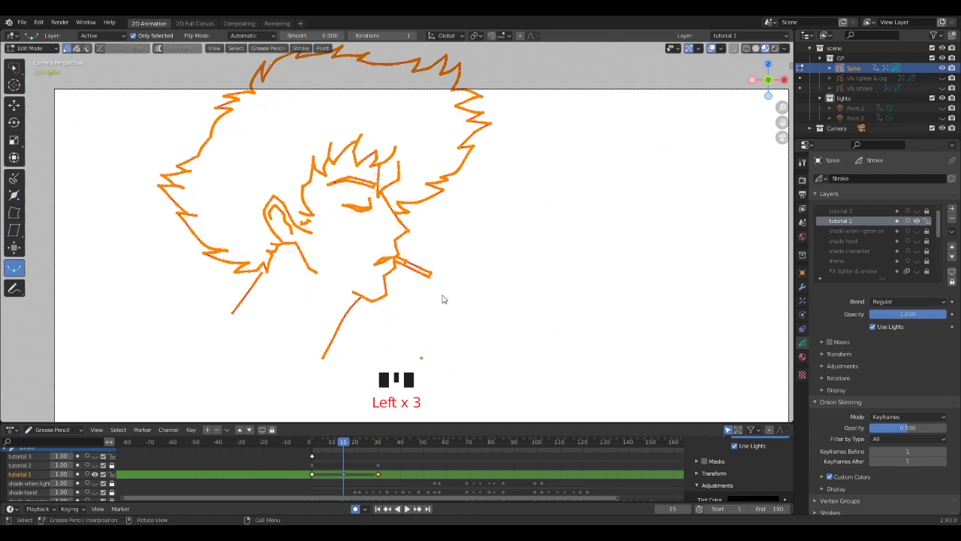
# Step: Delete stray points and a hair stroke from the frame 30 drawing of layer tutorial 1
pyautogui.press('Down')
pyautogui.press('Up')
pyautogui.press('Up')
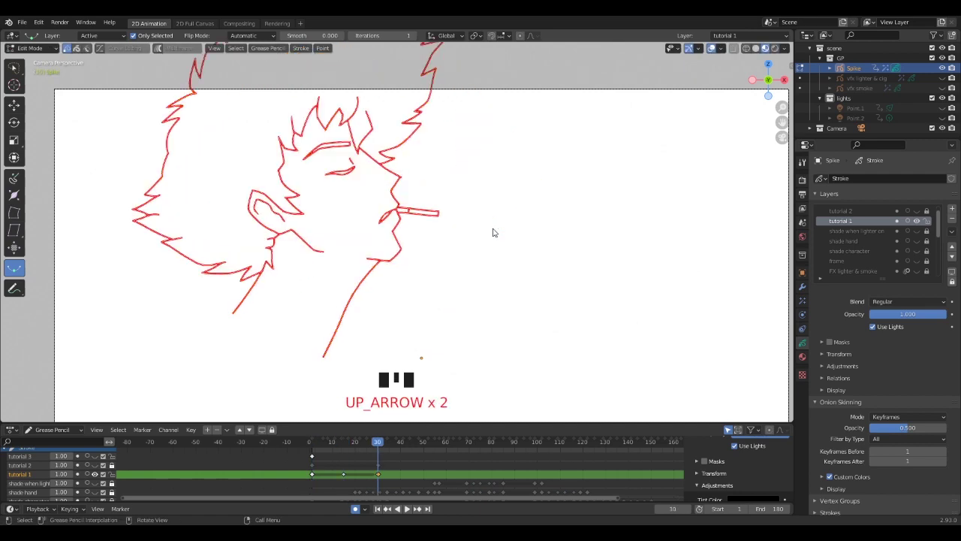
pyautogui.press('Down')
pyautogui.press('Down')
pyautogui.press('Down')
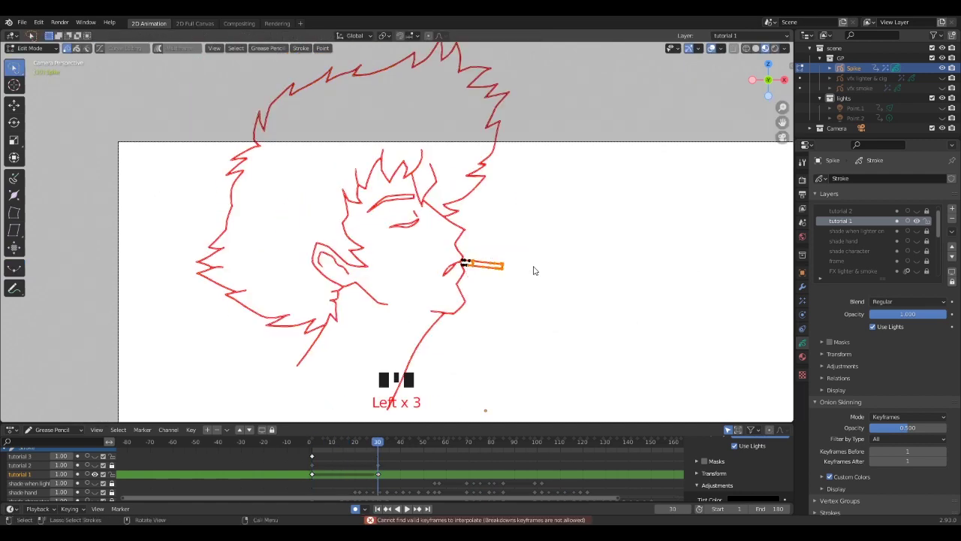
pyautogui.rightClick(533, 268)
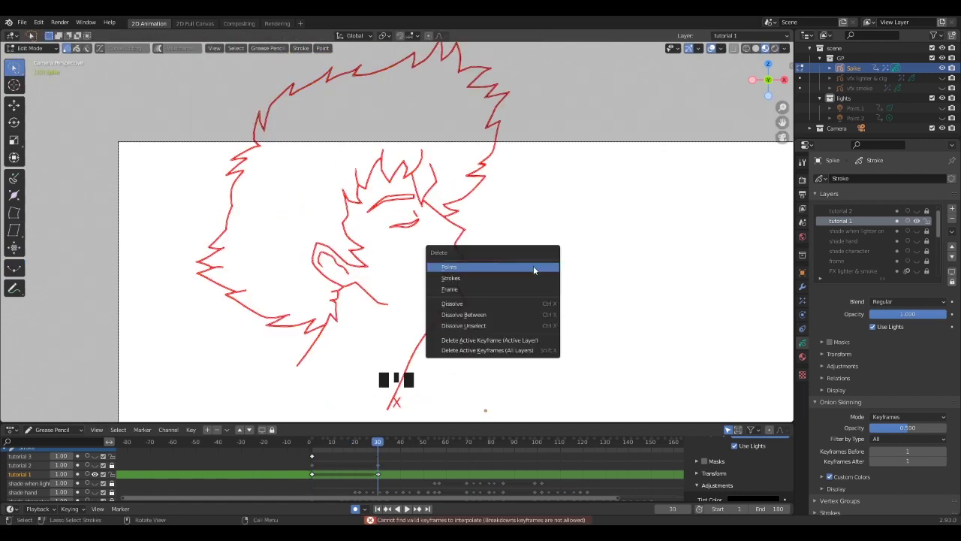
pyautogui.click(532, 267)
pyautogui.click(364, 197)
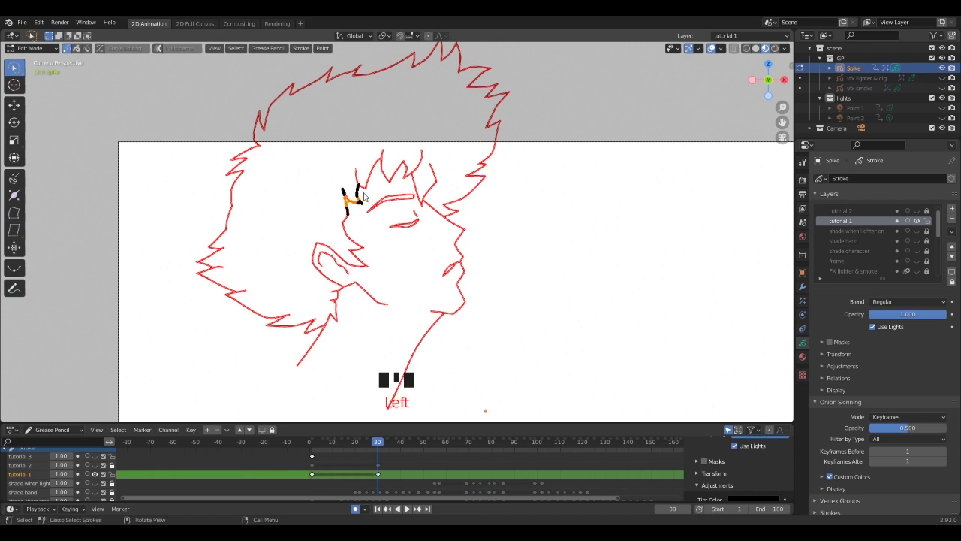
pyautogui.press('l')
pyautogui.press('x')
pyautogui.click(424, 263)
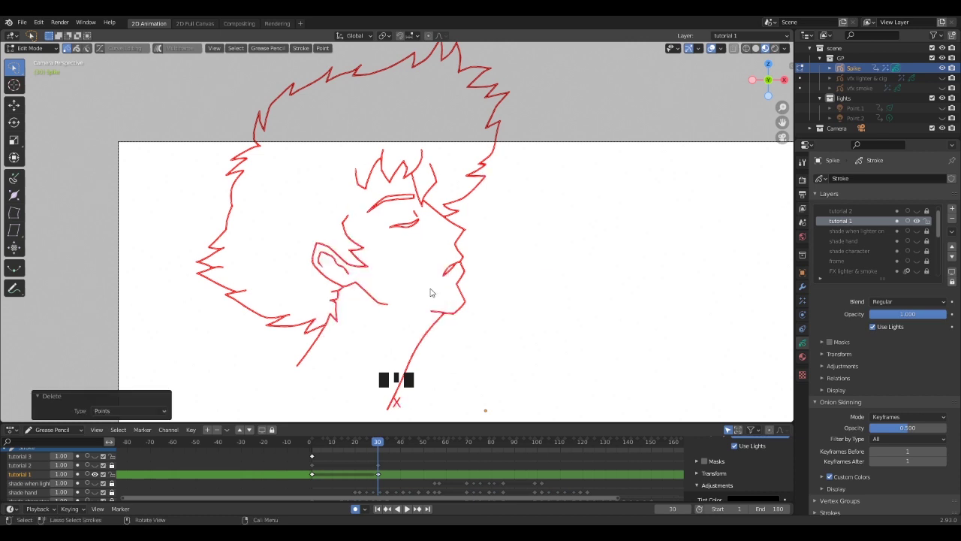
# Step: Re-interpolate layer tutorial 1 at frame 15 after the cleanup
pyautogui.click(344, 446)
pyautogui.hotkey('ctrl', 'e')
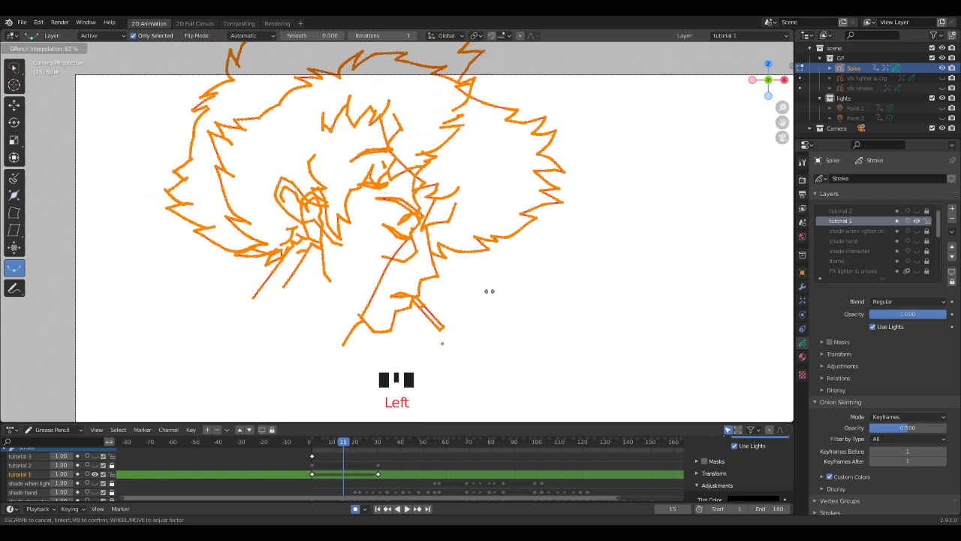
pyautogui.click(490, 295)
pyautogui.click(528, 305)
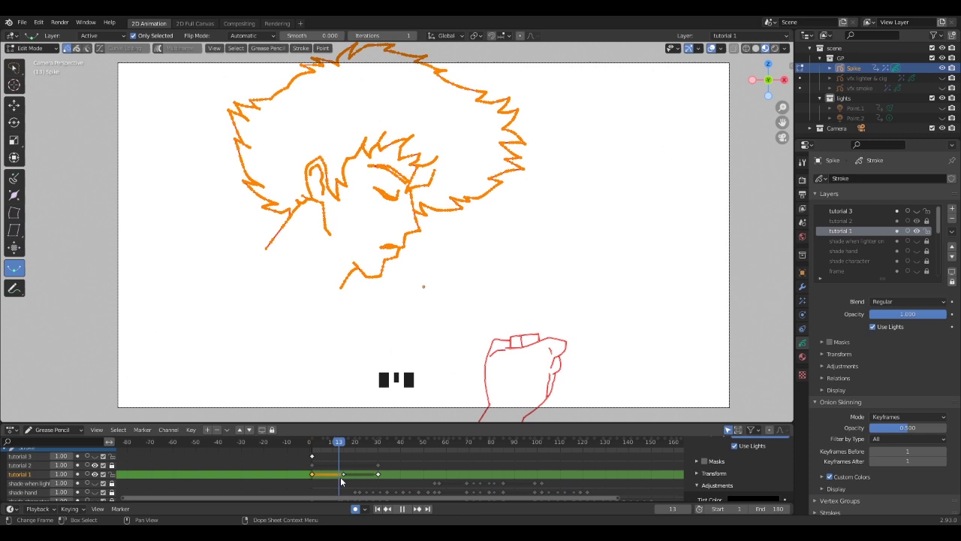
# Step: Go to frame 1 and unhide layer tutorial 3, which holds the cigarette
pyautogui.moveTo(342, 481)
pyautogui.mouseDown()
pyautogui.moveTo(319, 479)
pyautogui.moveTo(326, 486)
pyautogui.mouseUp()
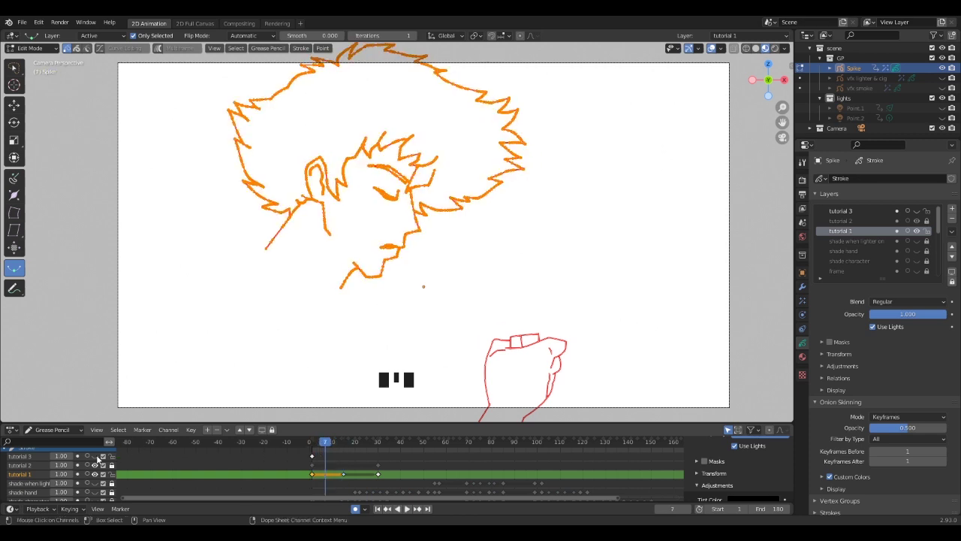
pyautogui.click(309, 441)
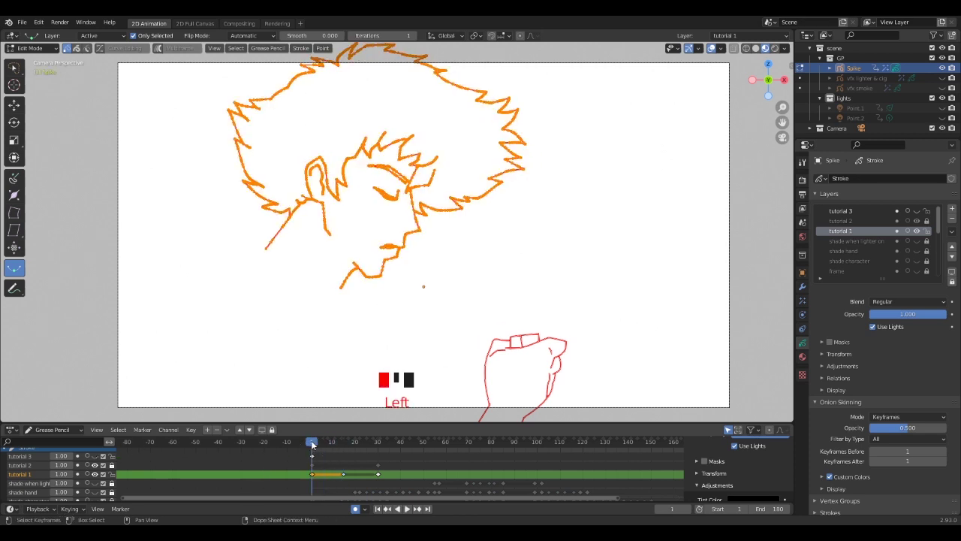
pyautogui.click(203, 300)
pyautogui.click(96, 455)
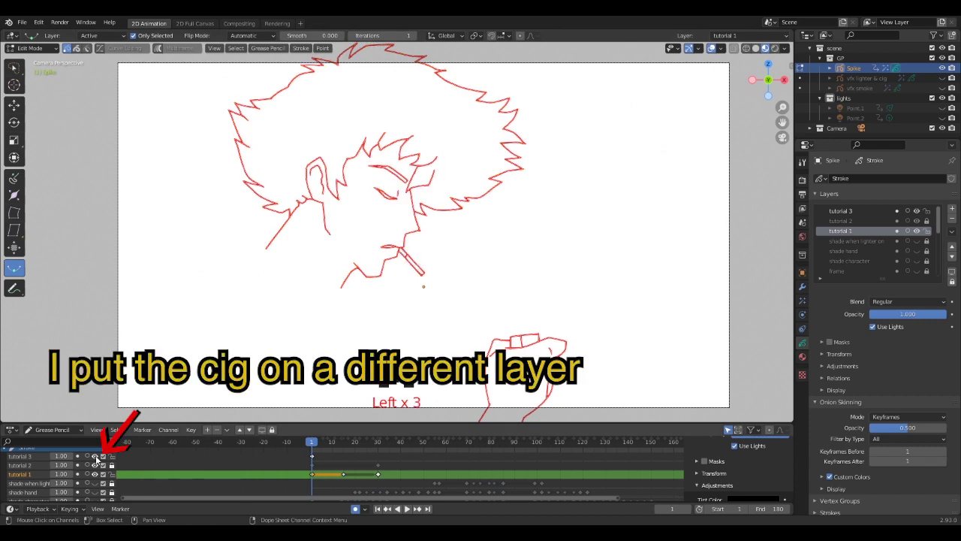
# Step: Move the whole cigarette on layer tutorial 3 at frame 30 into the hand
pyautogui.scroll(2, 443, 270)
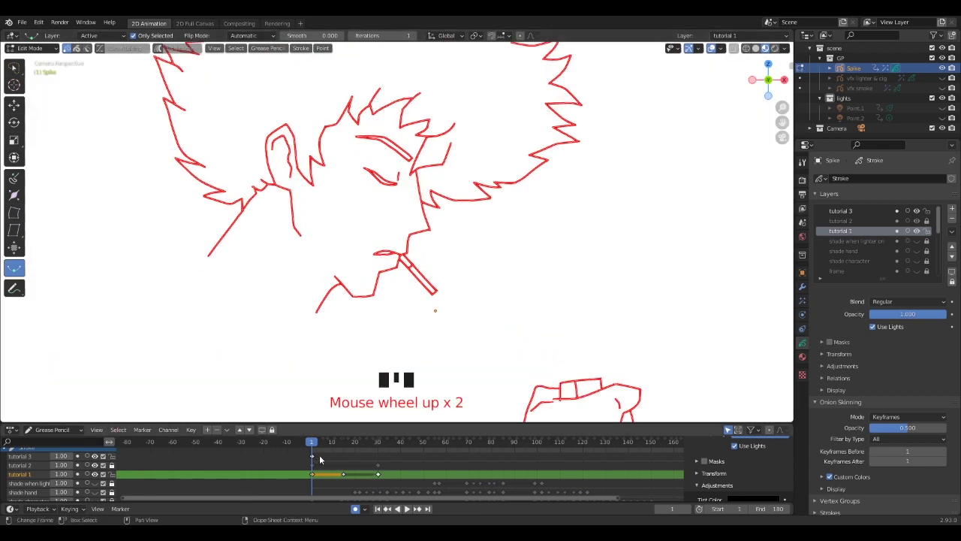
pyautogui.click(377, 456)
pyautogui.press('a')
pyautogui.press('g')
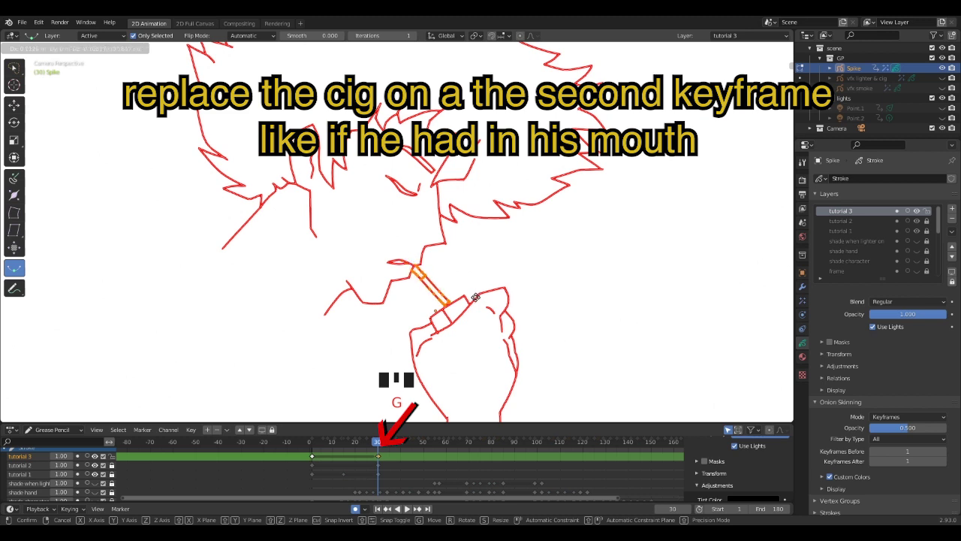
pyautogui.click(475, 298)
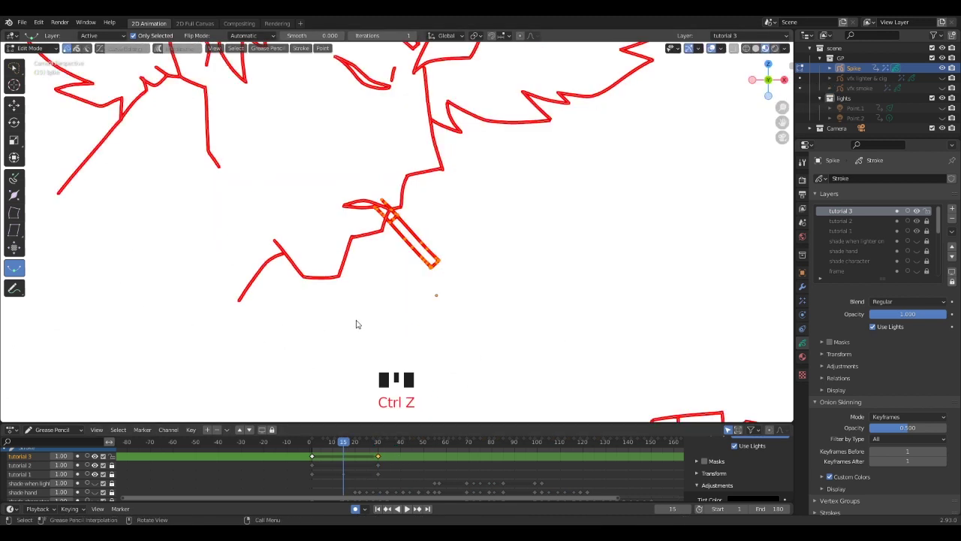
# Step: Interpolate the cigarette at frame 15 between its two keyframes
pyautogui.moveTo(356, 324)
pyautogui.mouseDown()
pyautogui.moveTo(343, 303)
pyautogui.moveTo(380, 318)
pyautogui.mouseUp()
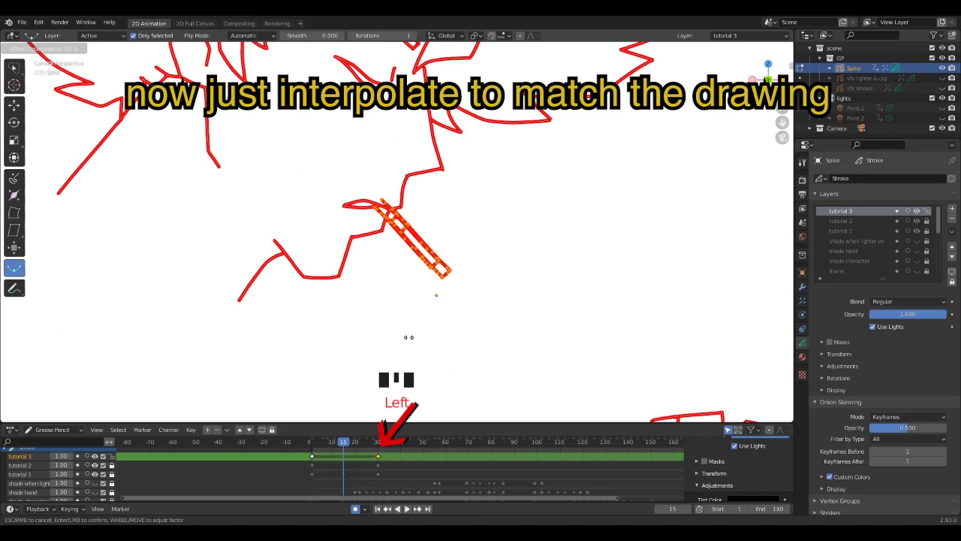
pyautogui.click(539, 275)
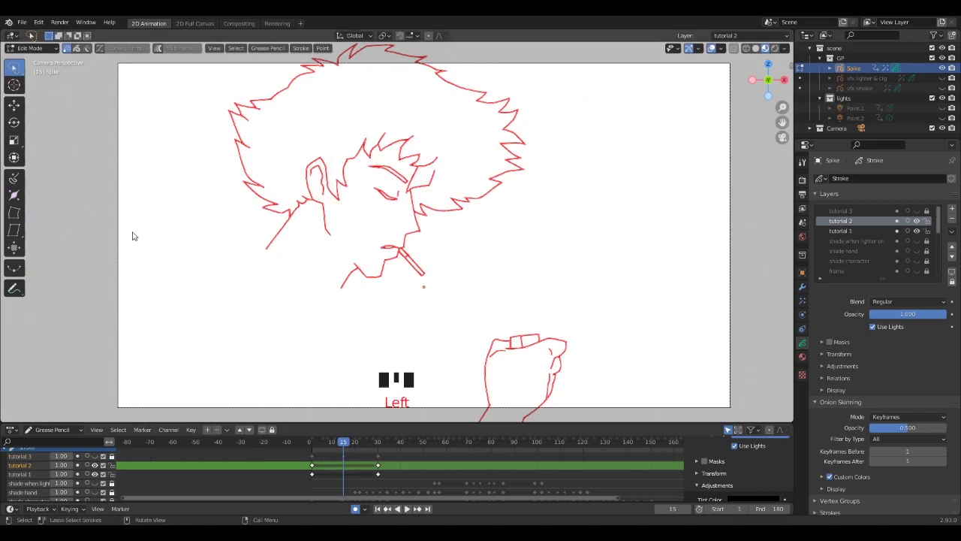
# Step: Run Interpolate Sequence on layer tutorial 2 and set its Step to 1
pyautogui.click(272, 50)
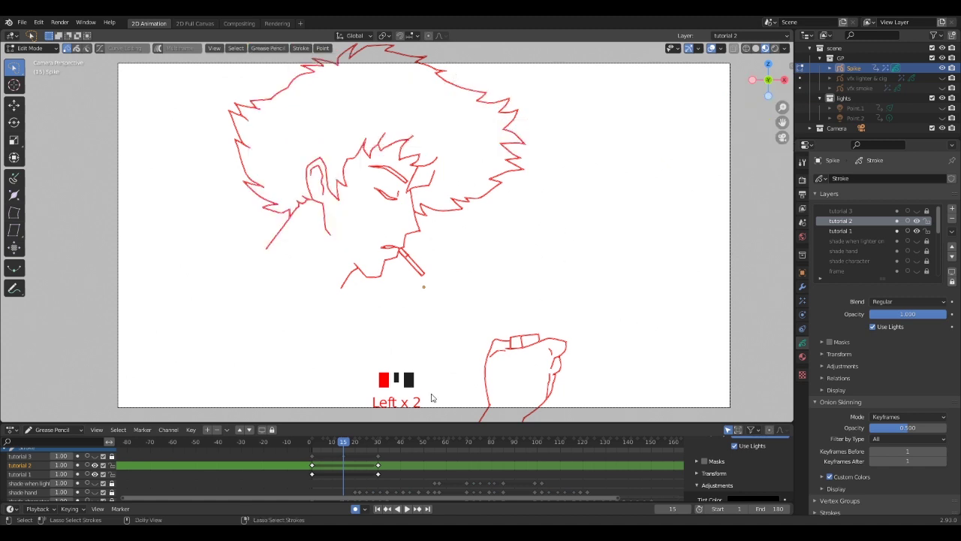
pyautogui.hotkey('ctrl', 'shift', 'e')
pyautogui.click(95, 345)
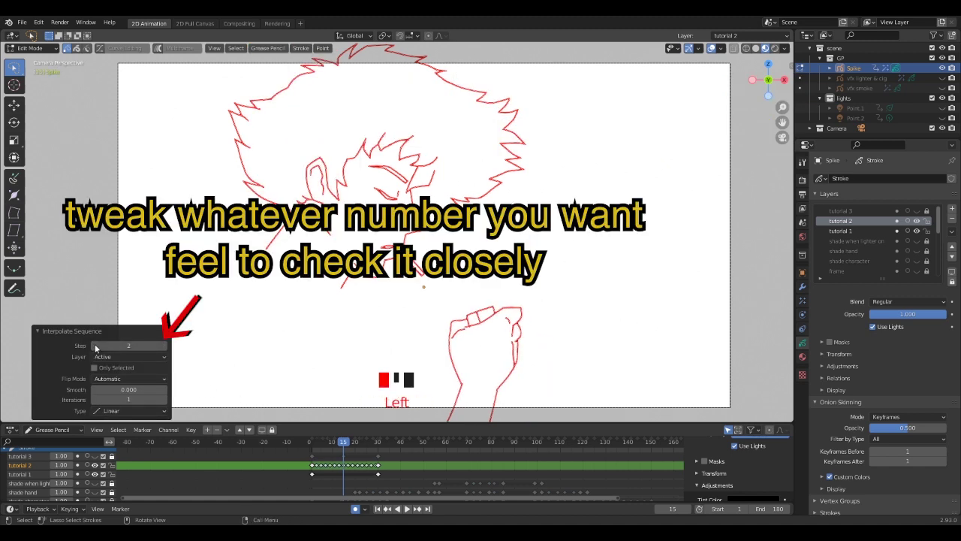
pyautogui.click(95, 345)
pyautogui.click(95, 345)
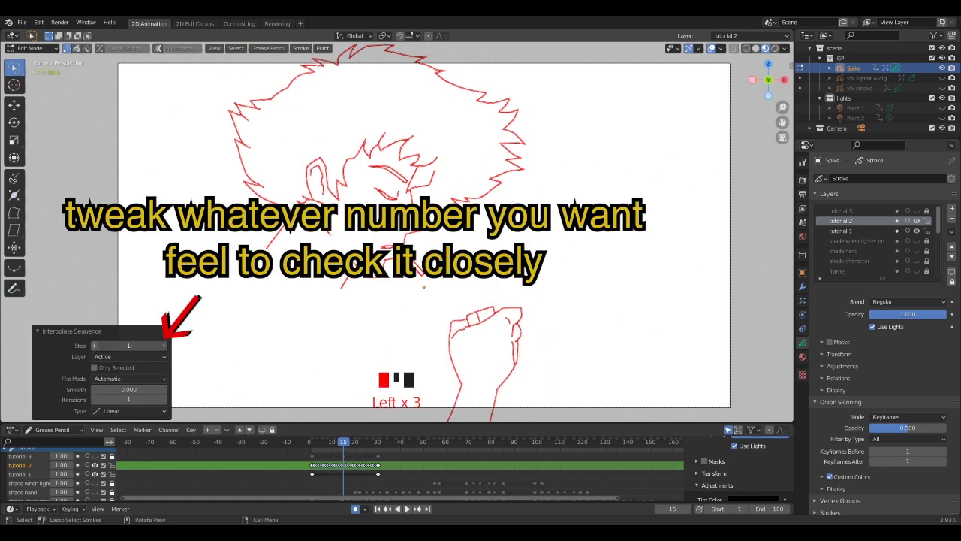
# Step: Run Interpolate Sequence with Step 1 on layer tutorial 1
pyautogui.click(341, 474)
pyautogui.hotkey('ctrl', 'shift', 'e')
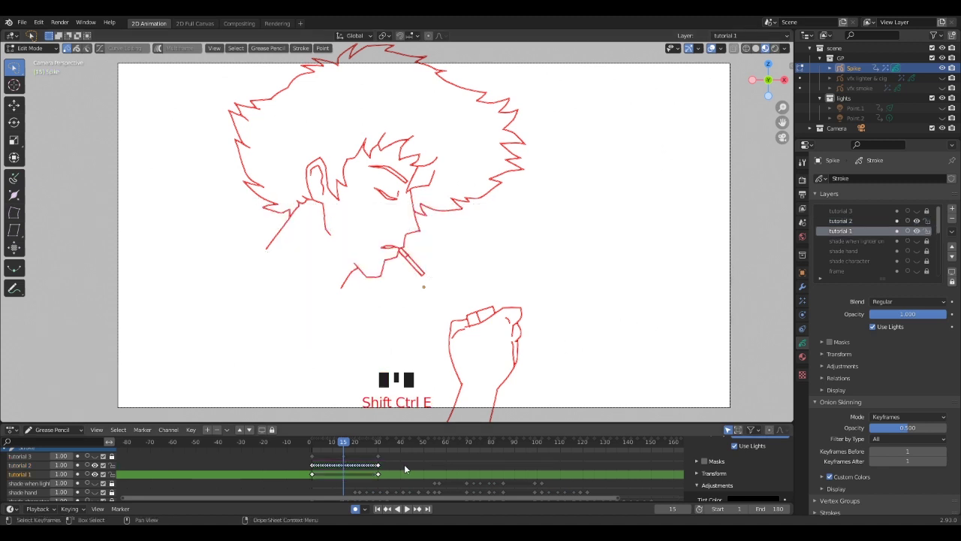
pyautogui.hotkey('ctrl', 'shift', 'e')
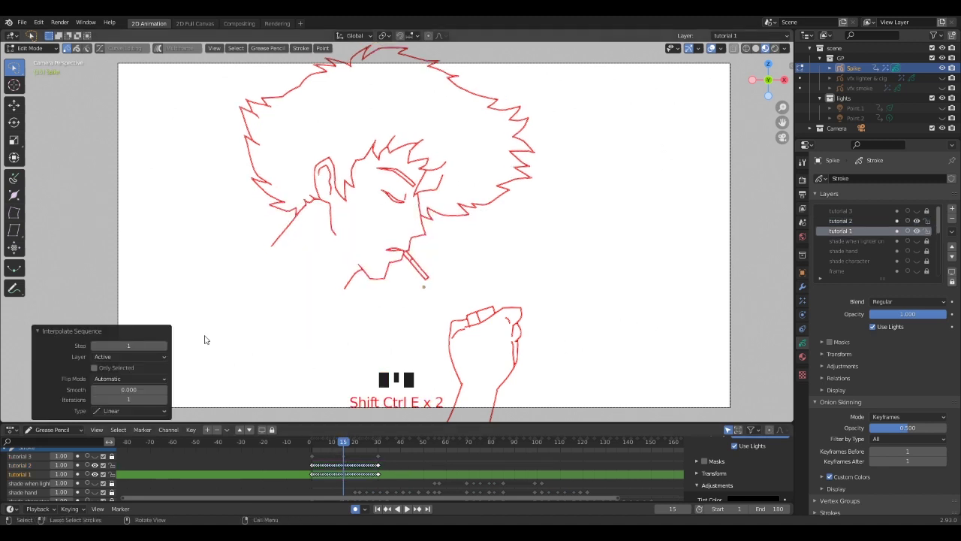
# Step: Play the animation from the start
pyautogui.moveTo(339, 445); pyautogui.dragTo(312, 449)
pyautogui.click(406, 508)
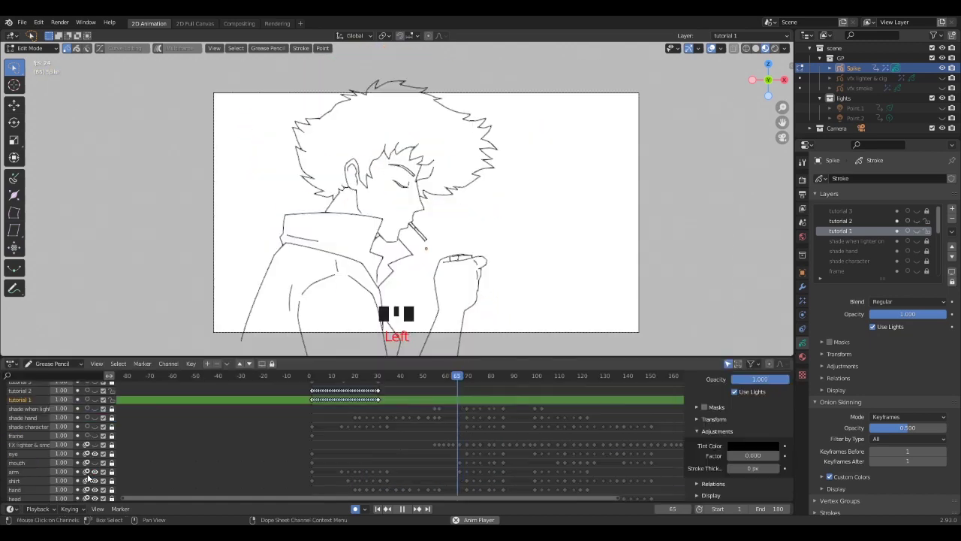
# Step: Unhide the colors lighter and colors primary layers
pyautogui.scroll(-2, 87, 480)
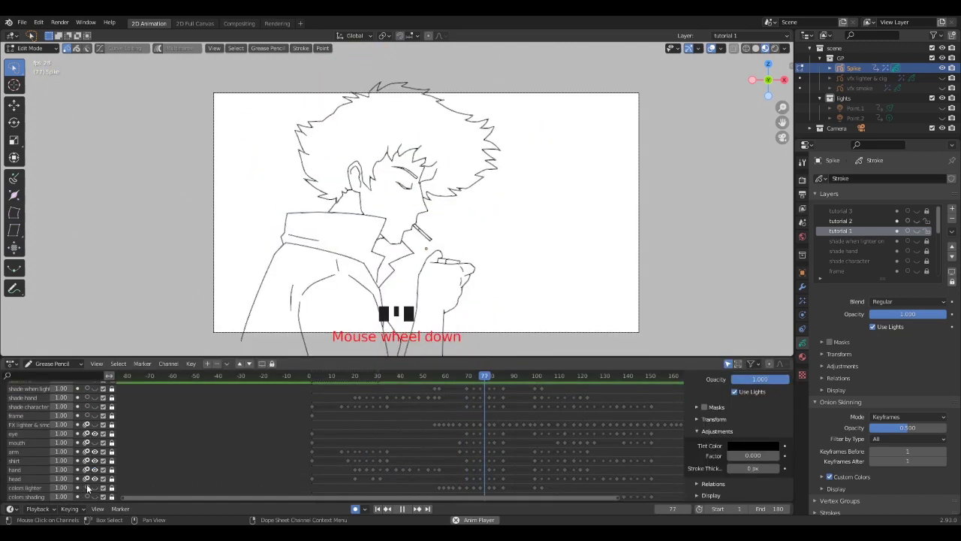
pyautogui.click(94, 489)
pyautogui.scroll(-2, 94, 488)
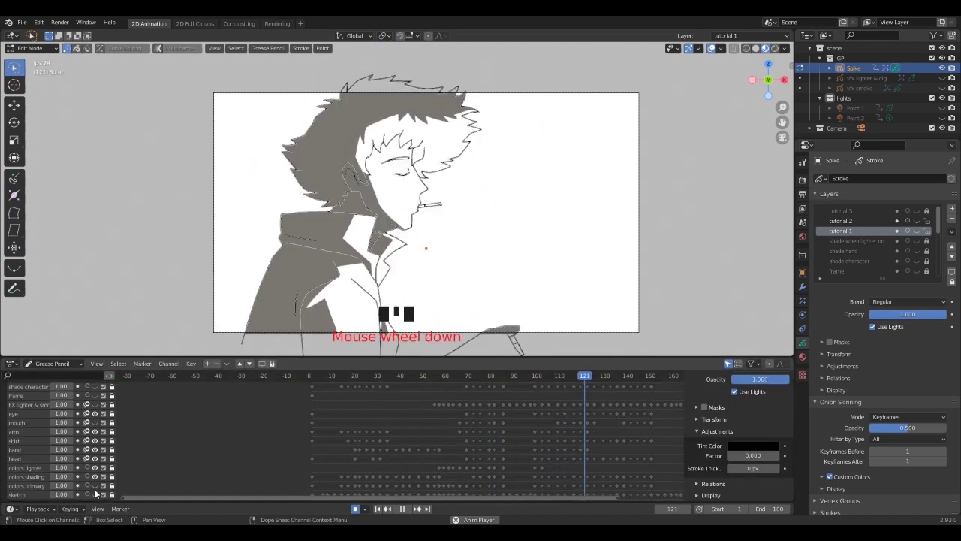
pyautogui.click(95, 486)
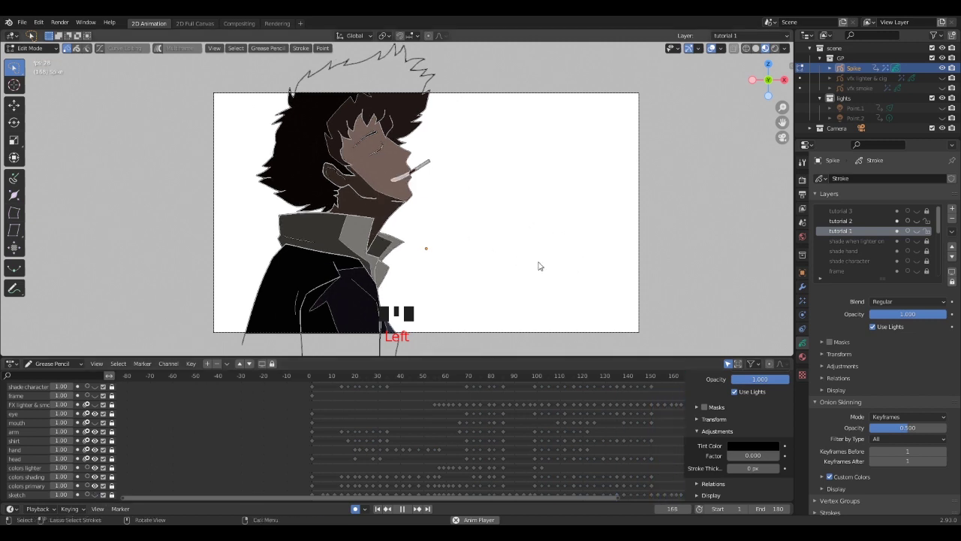
# Step: Unhide the Point.1 and Point.2 lights and the vfx smoke and vfx lighter & cig objects
pyautogui.click(943, 108)
pyautogui.click(943, 118)
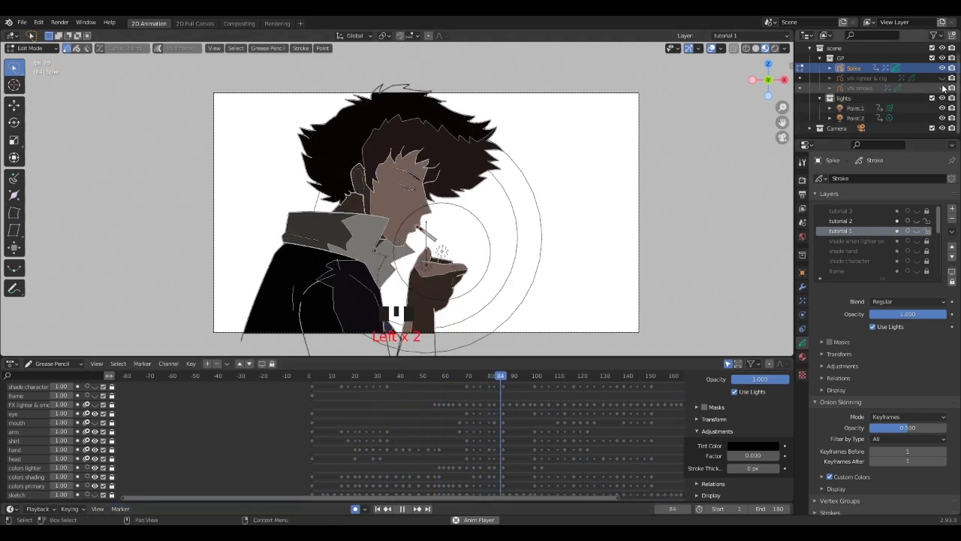
pyautogui.click(942, 88)
pyautogui.click(943, 78)
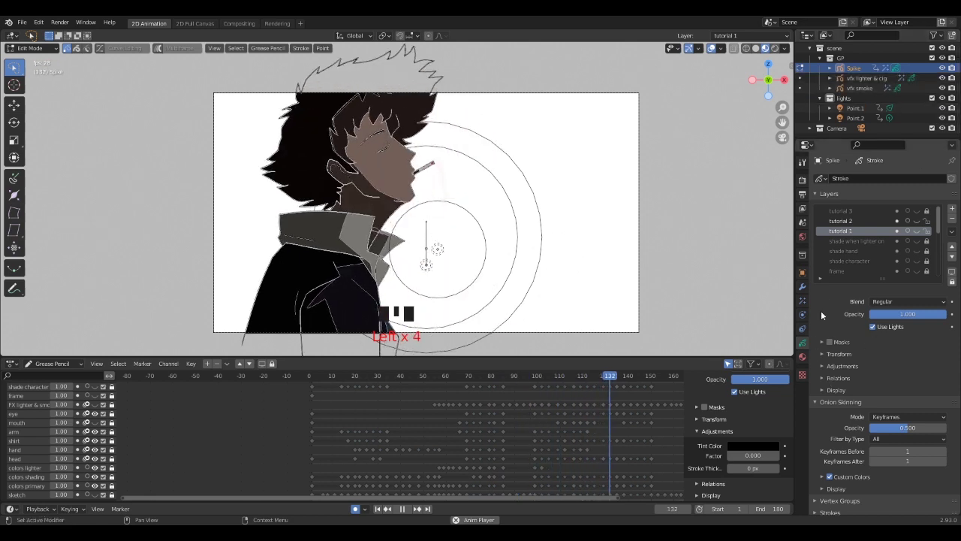
# Step: Set the World background color to black
pyautogui.click(802, 236)
pyautogui.click(898, 248)
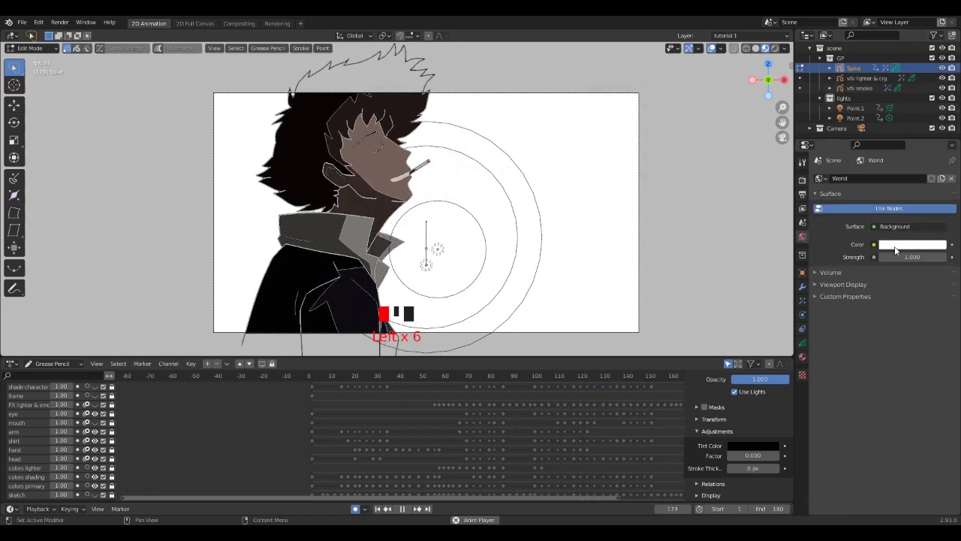
pyautogui.click(918, 120)
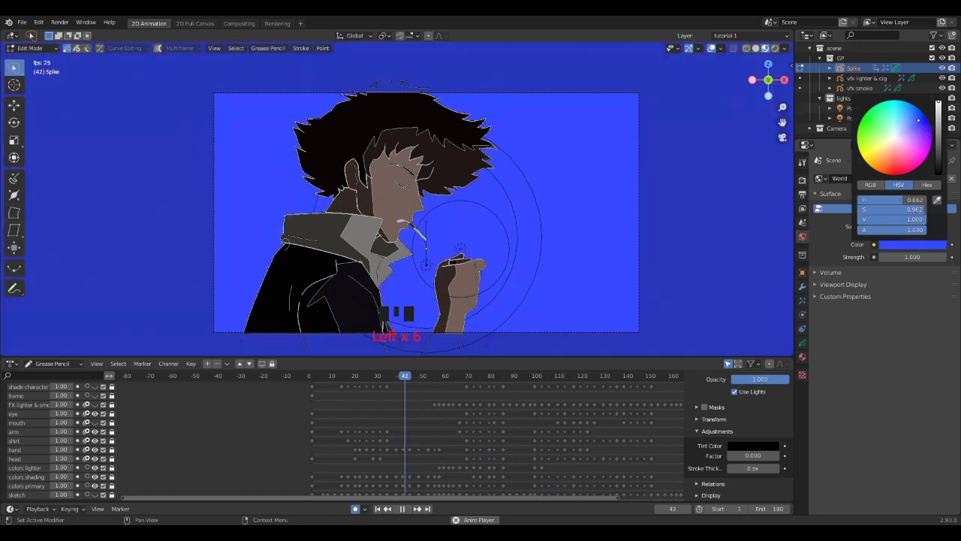
pyautogui.moveTo(938, 126); pyautogui.dragTo(938, 174)
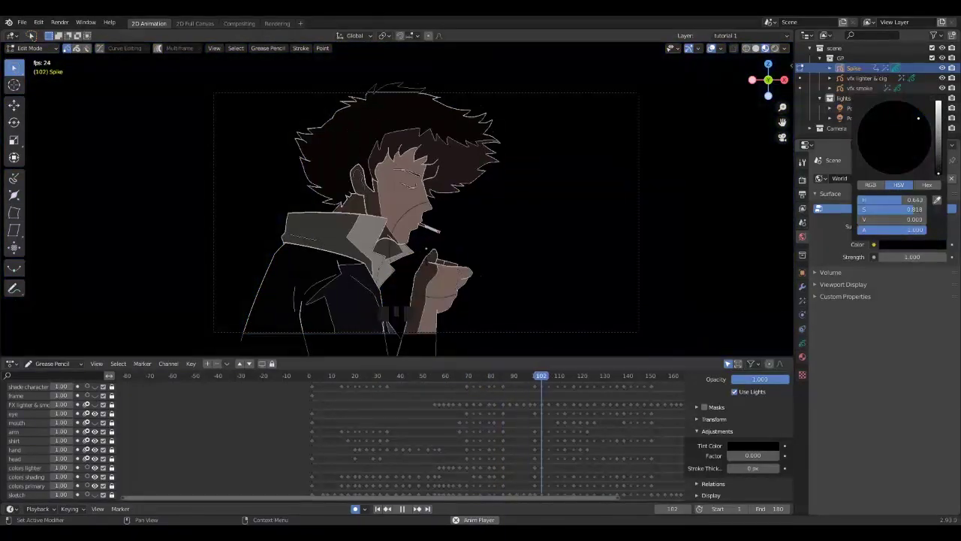
# Step: Switch the viewport to rendered shading and return to Object Mode
pyautogui.click(775, 48)
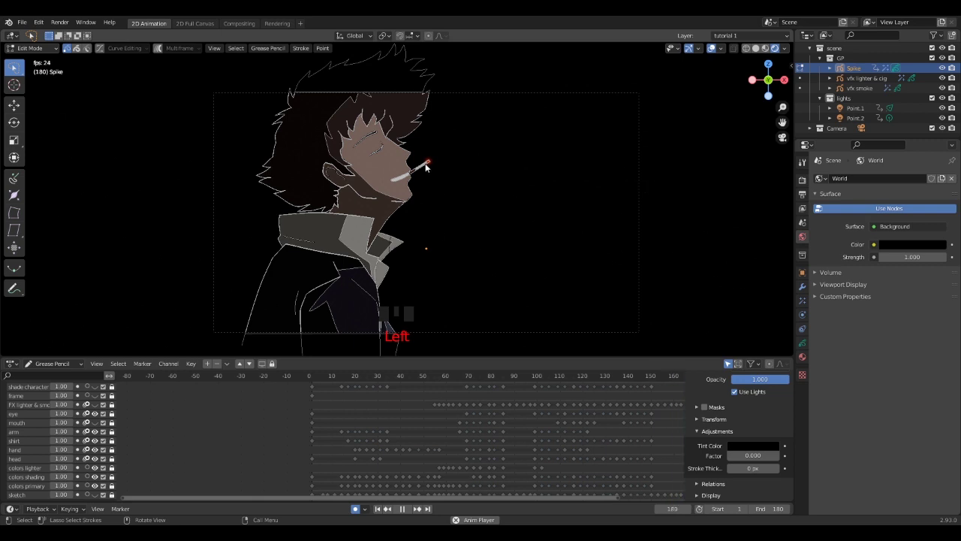
pyautogui.press('Tab')
pyautogui.click(425, 231)
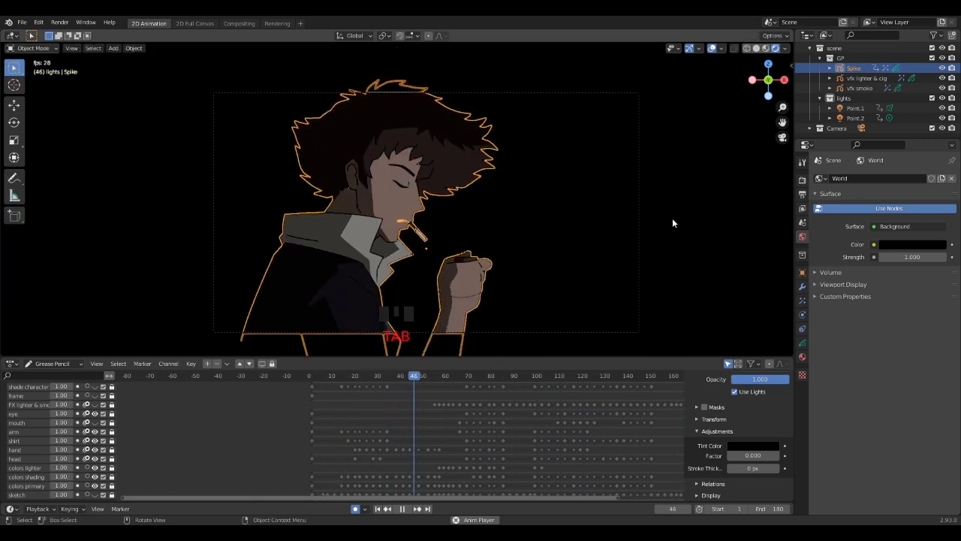
pyautogui.click(672, 198)
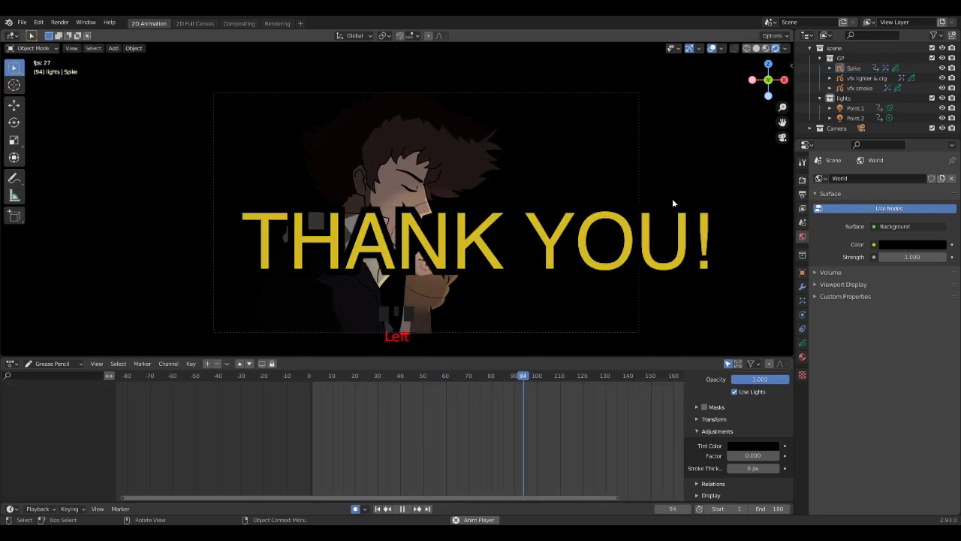
pyautogui.click(939, 244)
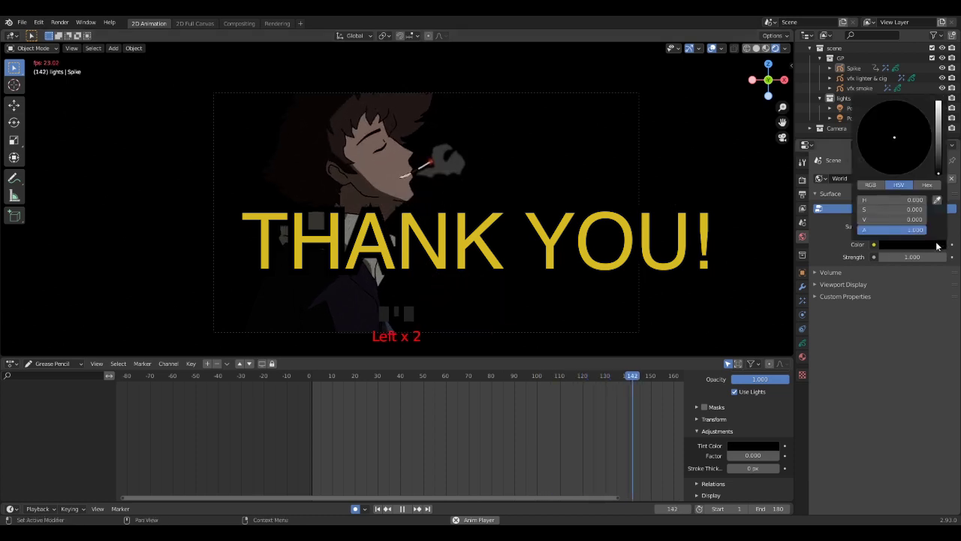
pyautogui.moveTo(939, 172)
pyautogui.mouseDown()
pyautogui.moveTo(939, 155)
pyautogui.moveTo(938, 171)
pyautogui.mouseUp()
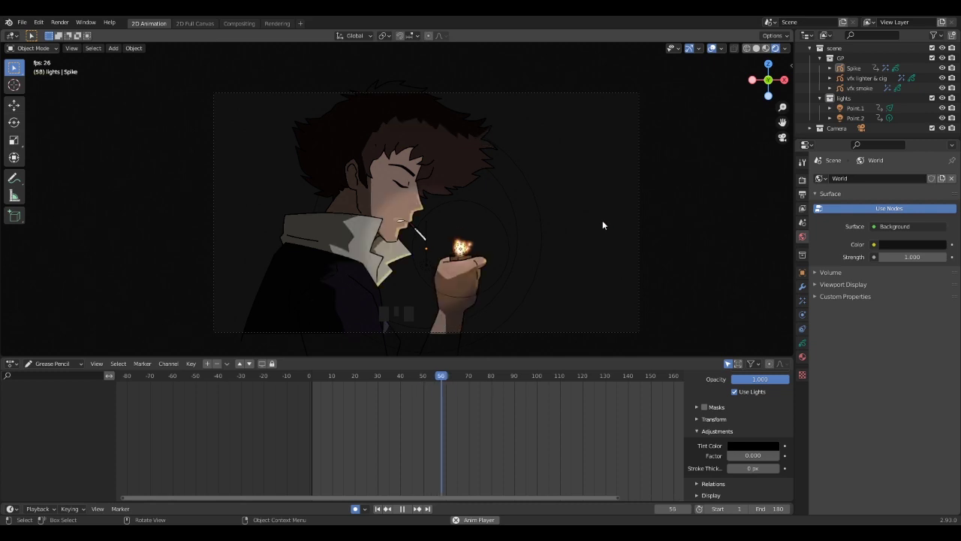